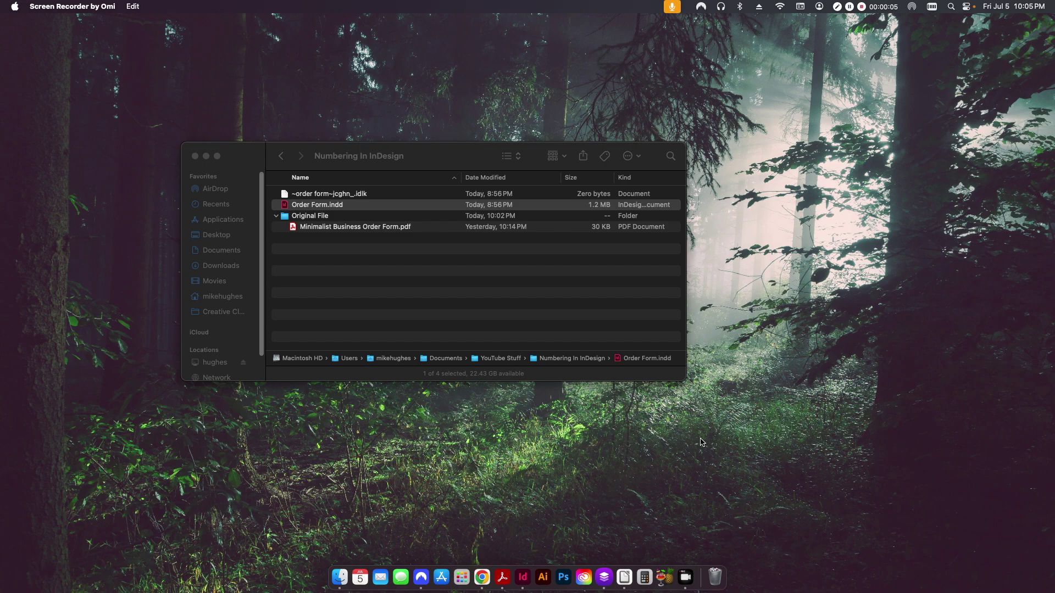
Bring the Order Form.indd layout in InDesign to the front from the Dock
left_click(522, 576)
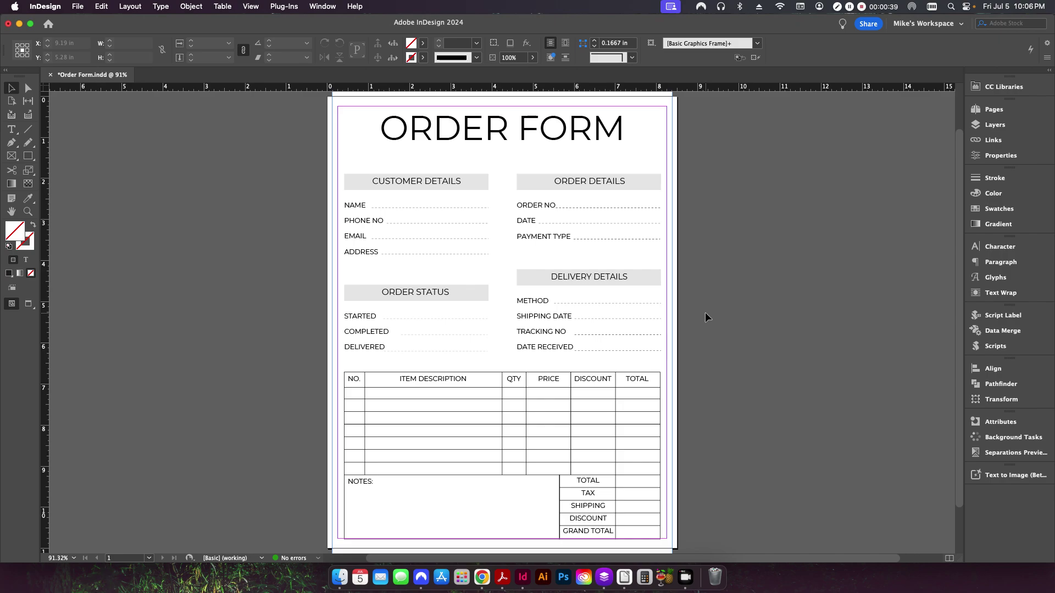
Create a new Calc spreadsheet with 'Number' in A1 and 1 in A2
left_click(625, 578)
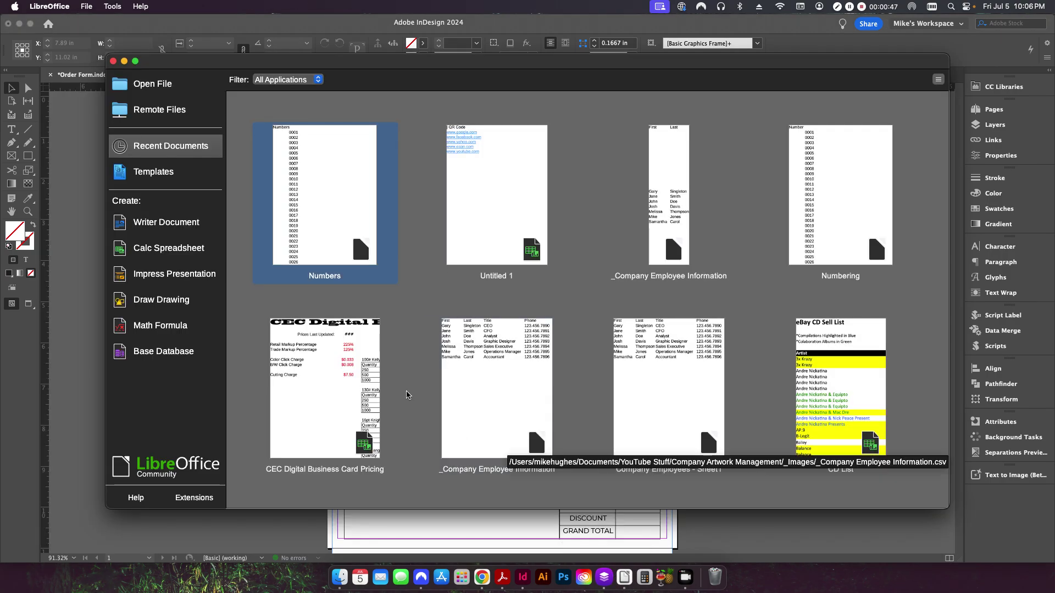
left_click(168, 248)
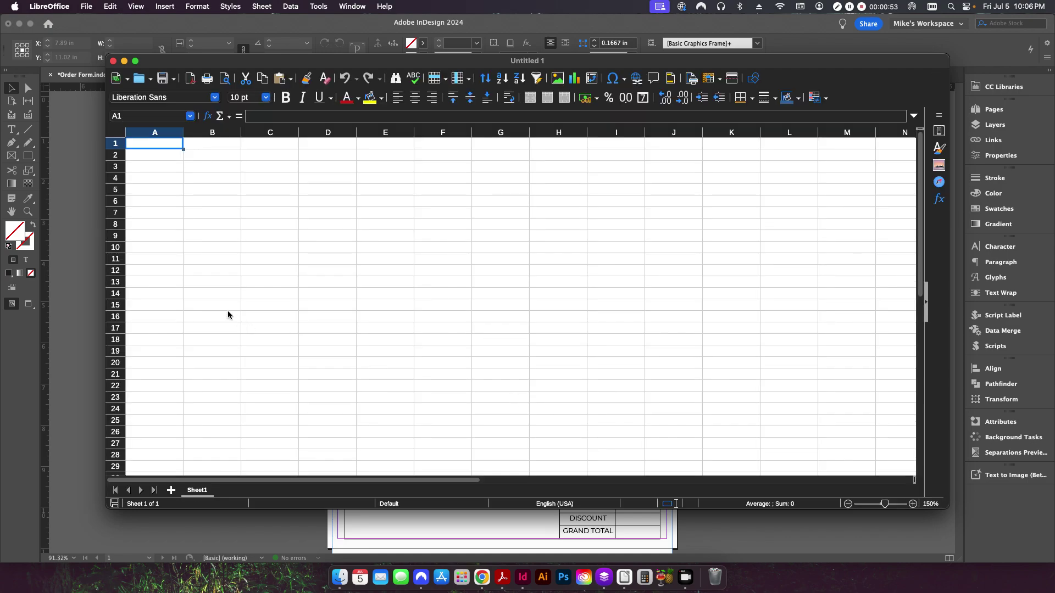
type("Number")
key("Return")
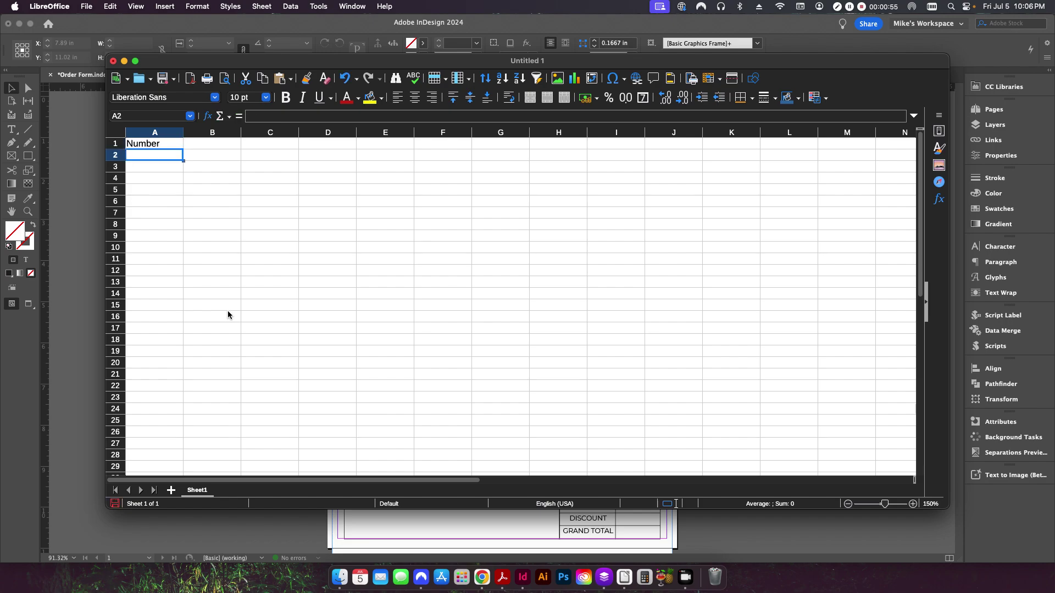
type("1")
key("Return")
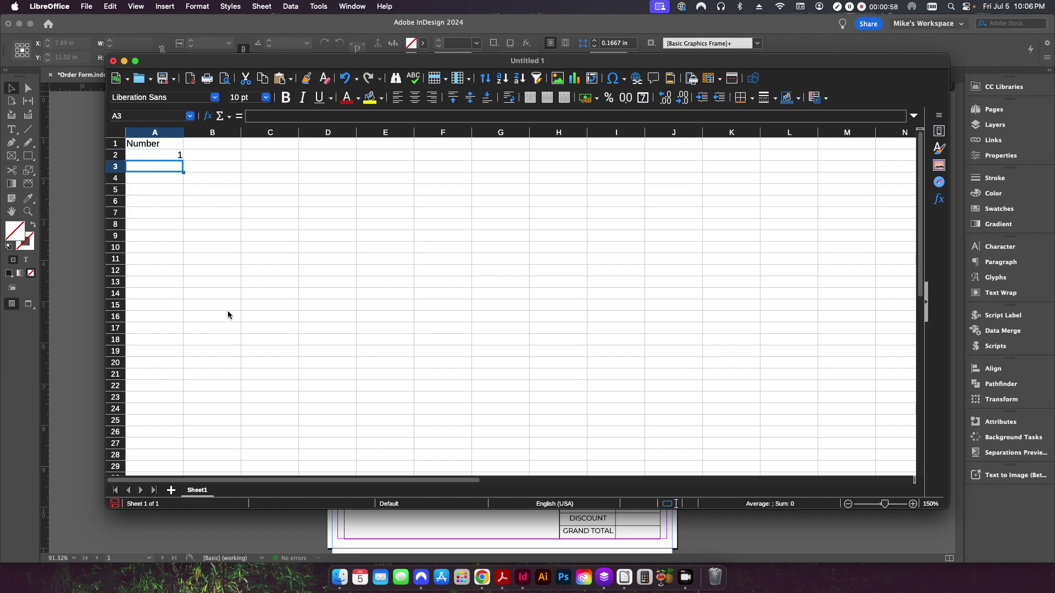
Format cell A2 with 4 leading zeroes so it shows 0001
left_click(175, 156)
right_click(173, 153)
left_click(383, 357)
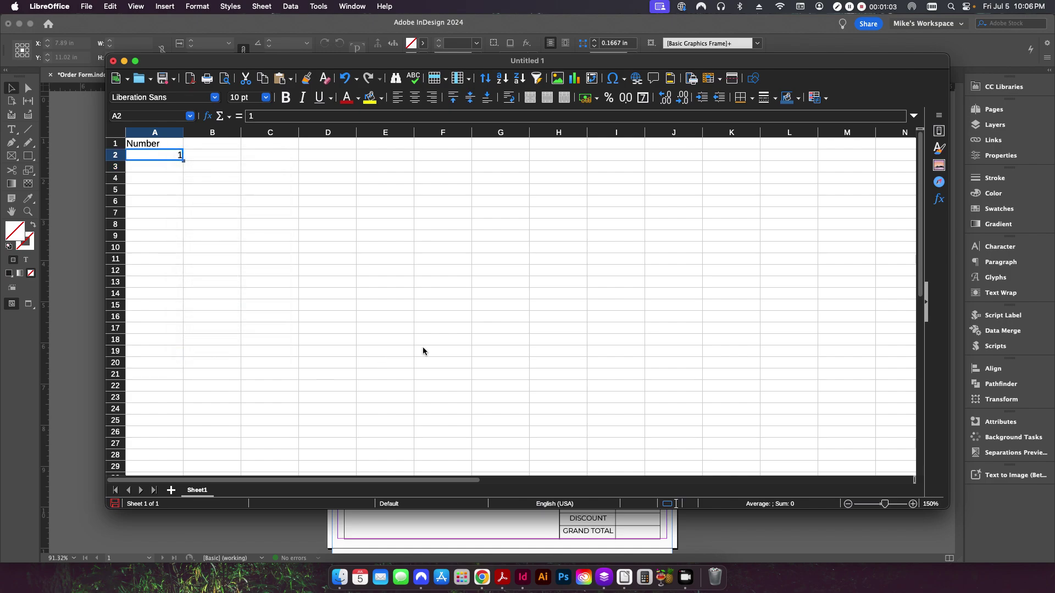
key("super+1")
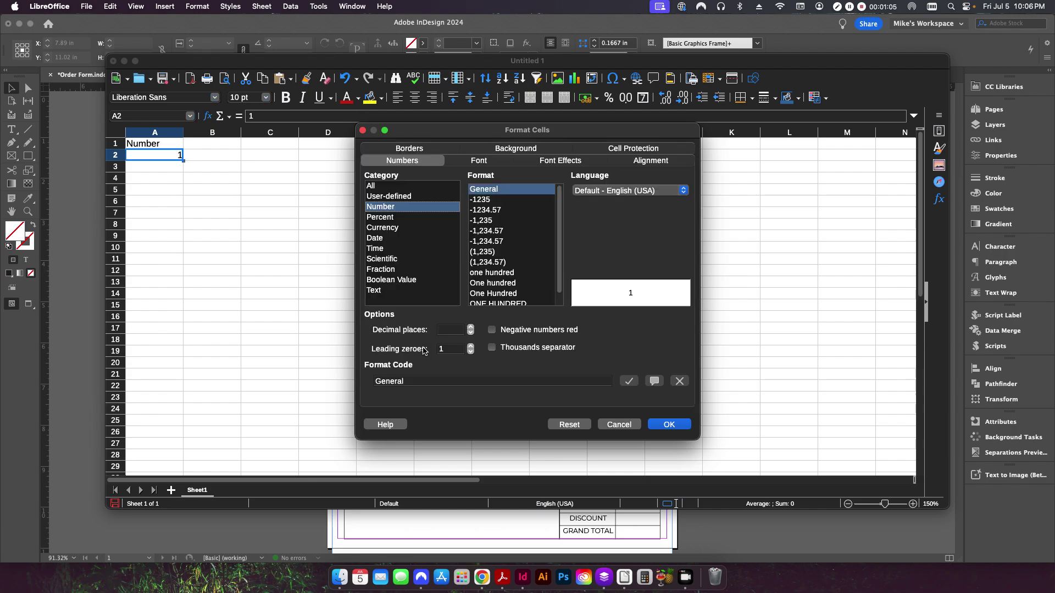
triple_click(470, 345)
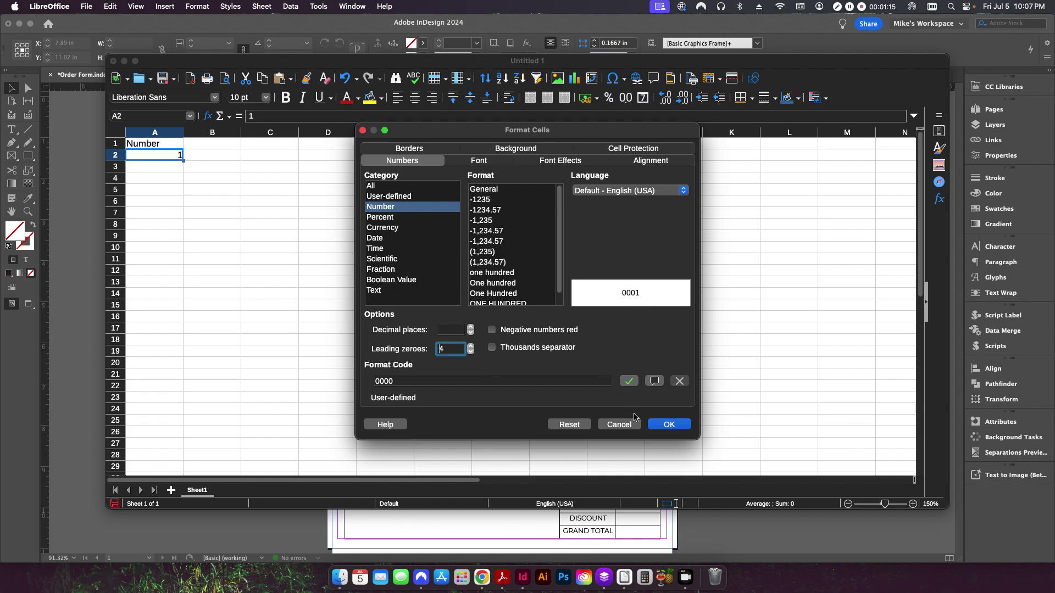
left_click(671, 425)
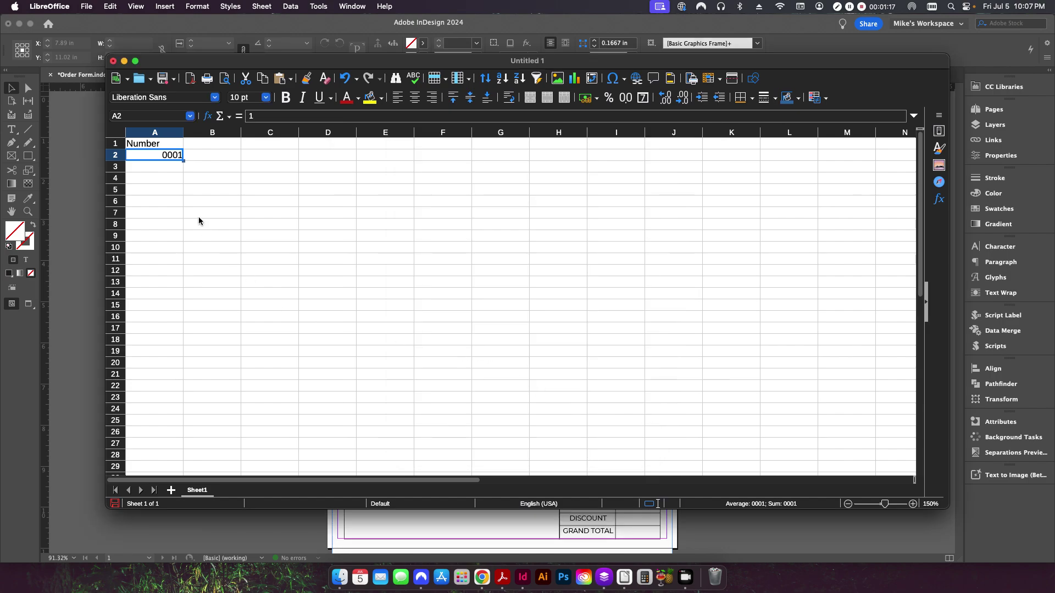
Fill column A down to row 501 so it runs 0001 to 0500
left_click_drag(183, 163, 156, 191)
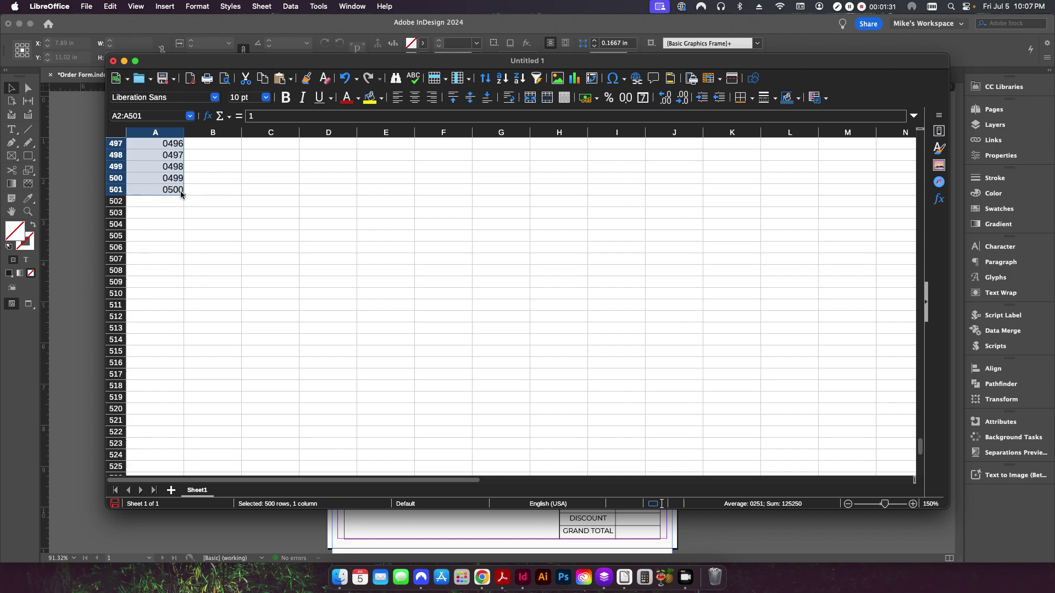
left_click(258, 201)
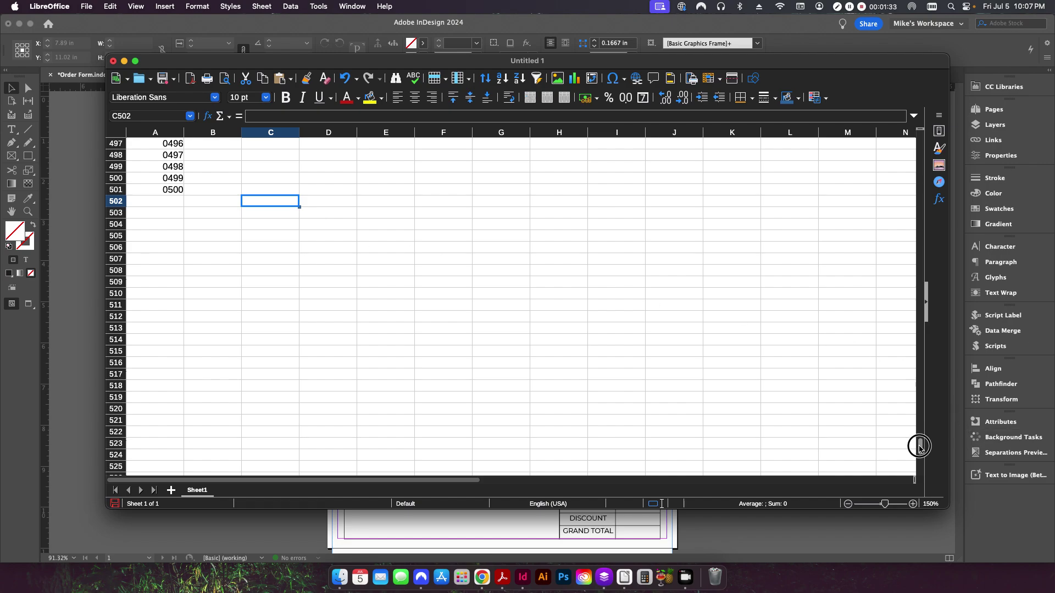
left_click_drag(920, 445, 901, 98)
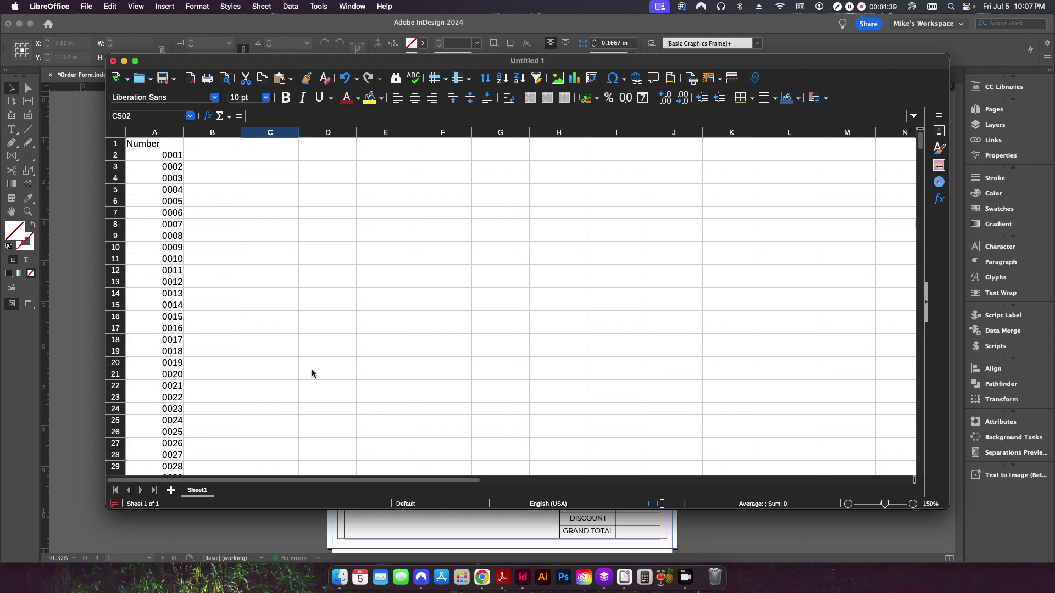
Save the sheet as Text CSV, Untitled 1.csv, keeping CSV format, then close it
left_click(86, 6)
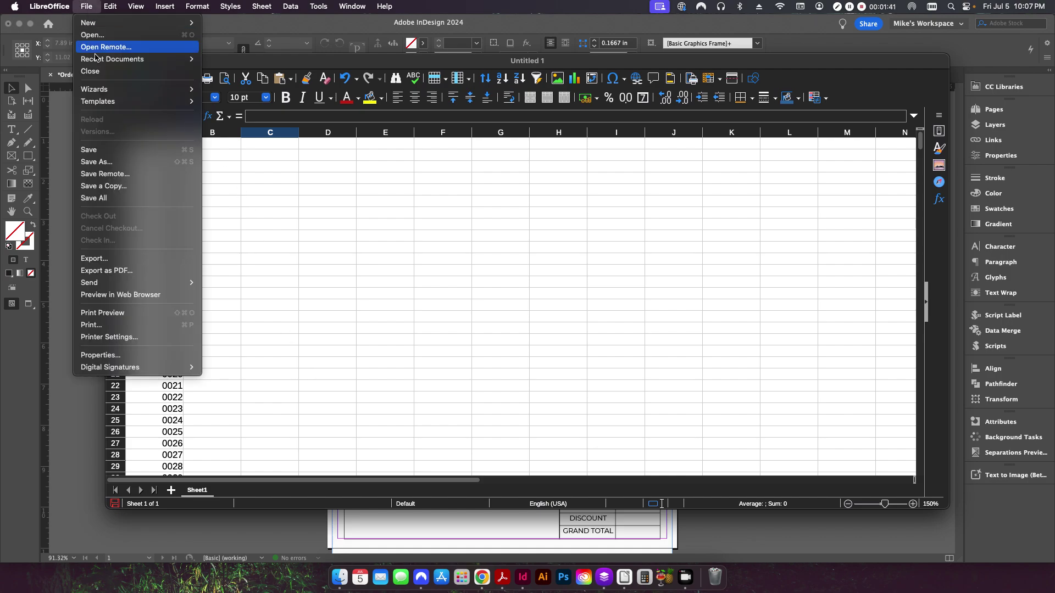
left_click(117, 162)
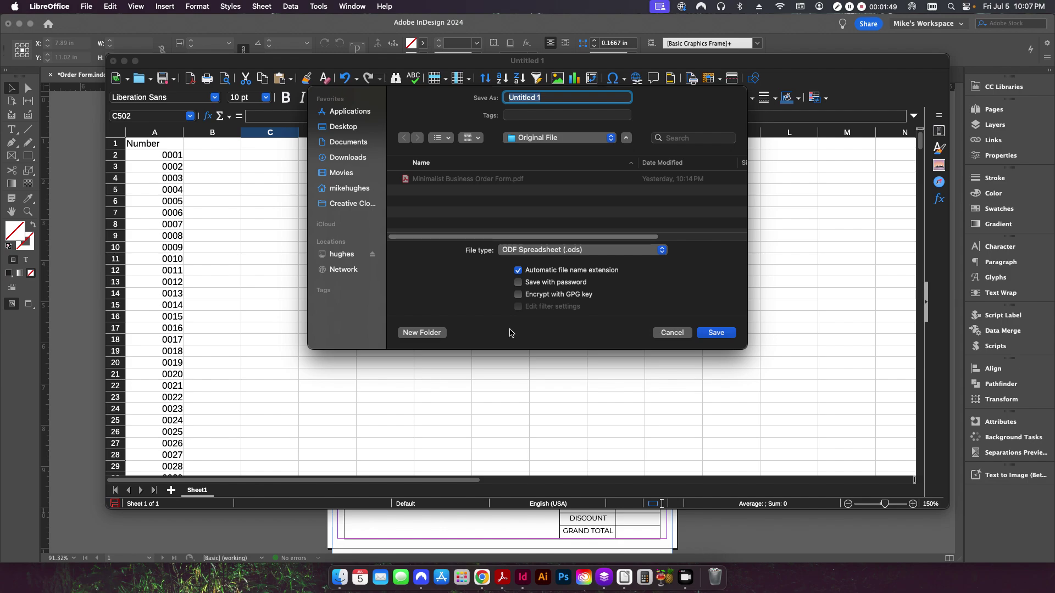
left_click(561, 254)
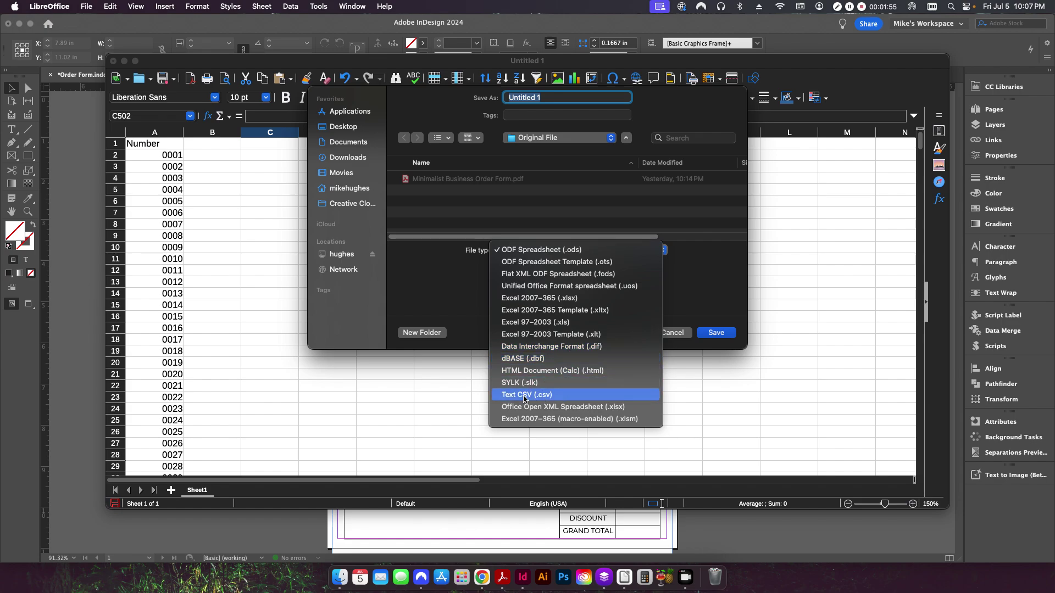
left_click(526, 396)
left_click(716, 333)
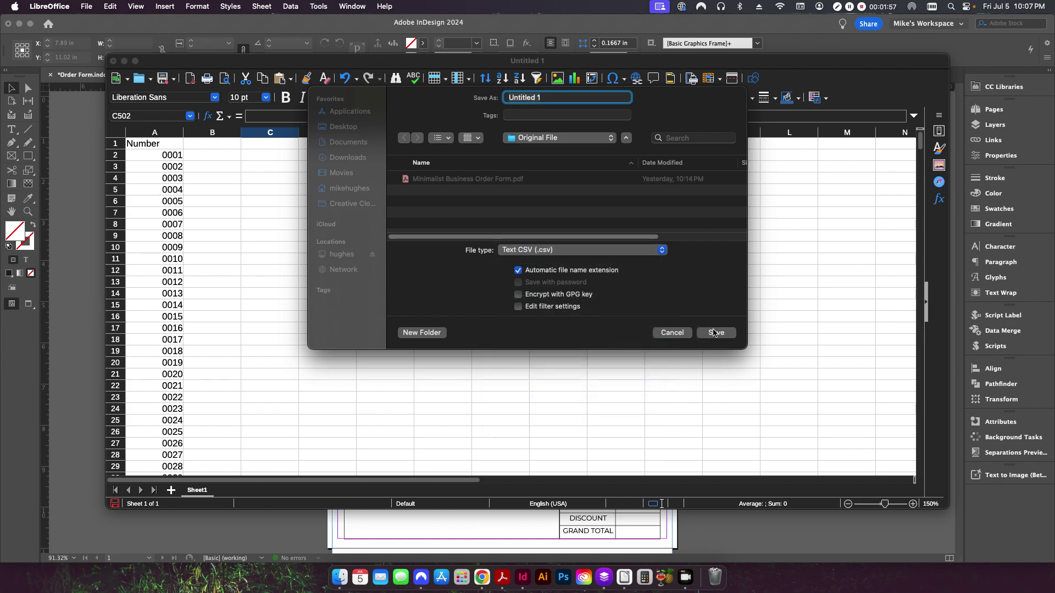
left_click(630, 327)
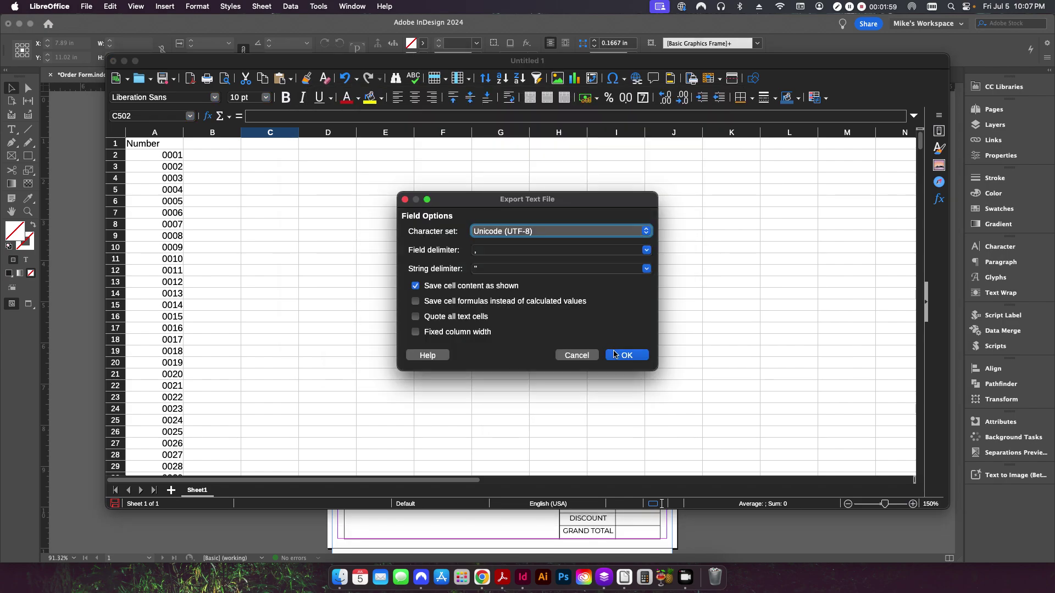
left_click(618, 355)
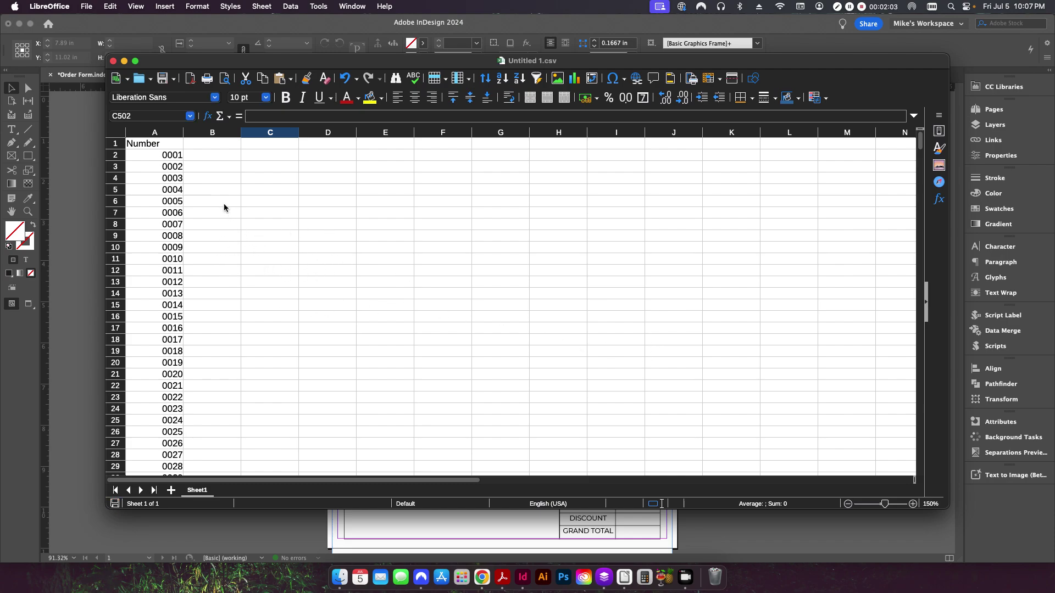
left_click(113, 61)
Rename Untitled 1.csv to Numbers.csv in Finder and return to the InDesign order form
left_click(274, 319)
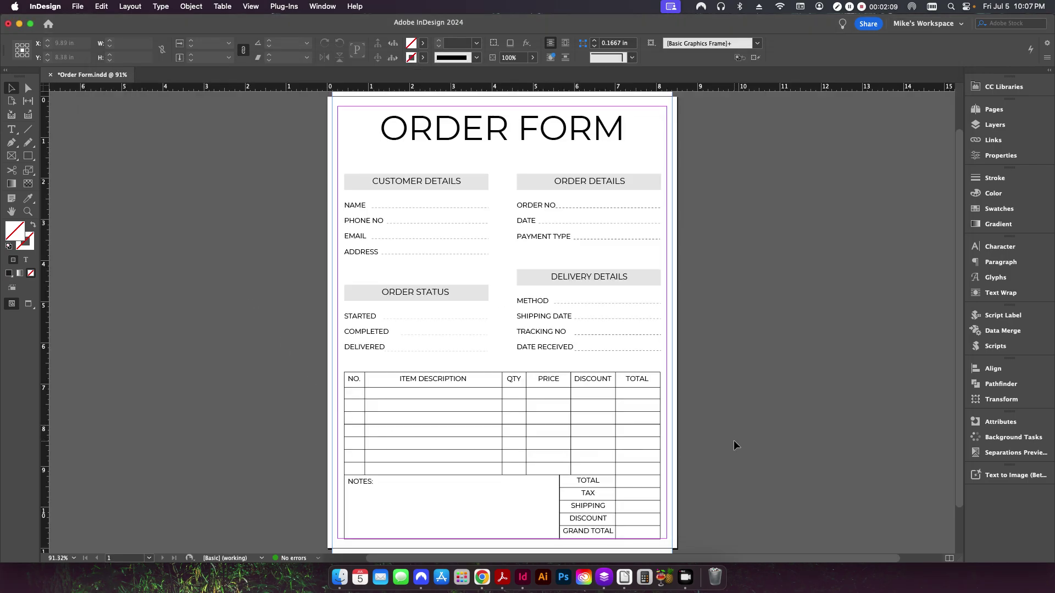
key("super+h")
left_click(315, 237)
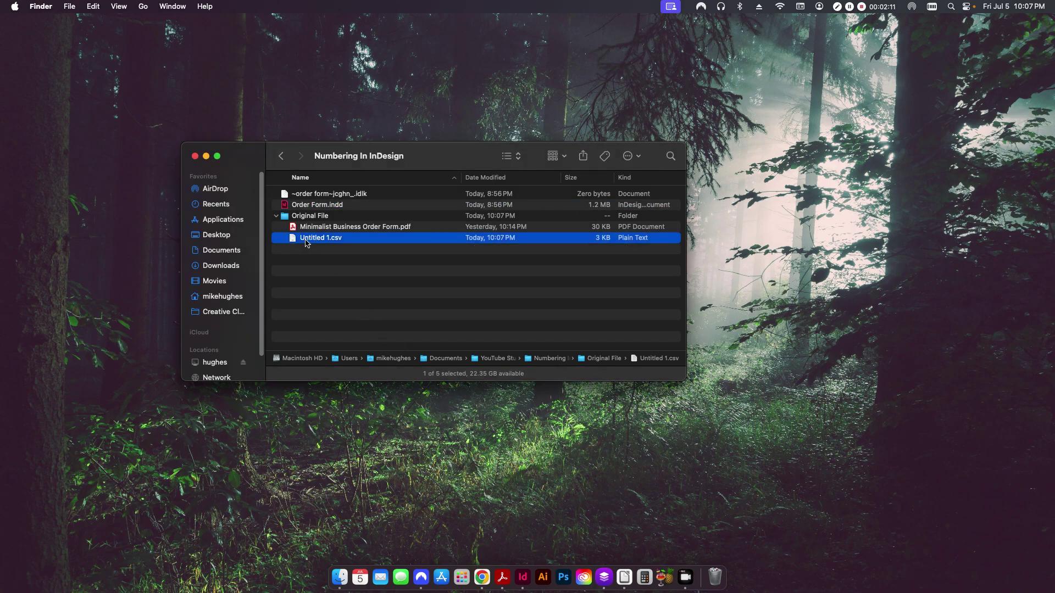
key("Return")
type("Numbers")
key("Return")
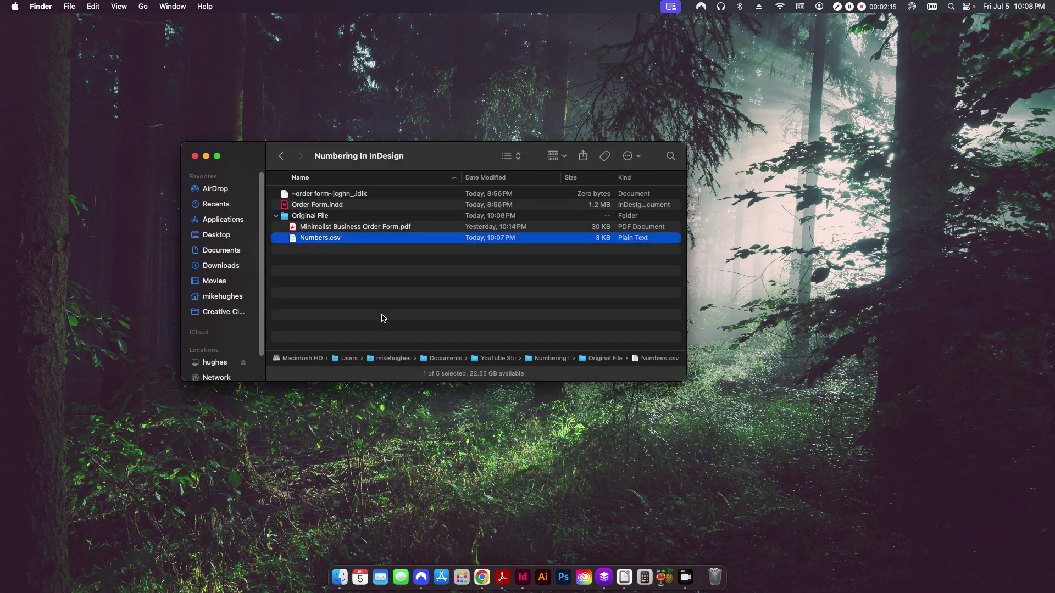
left_click(384, 318)
left_click(522, 577)
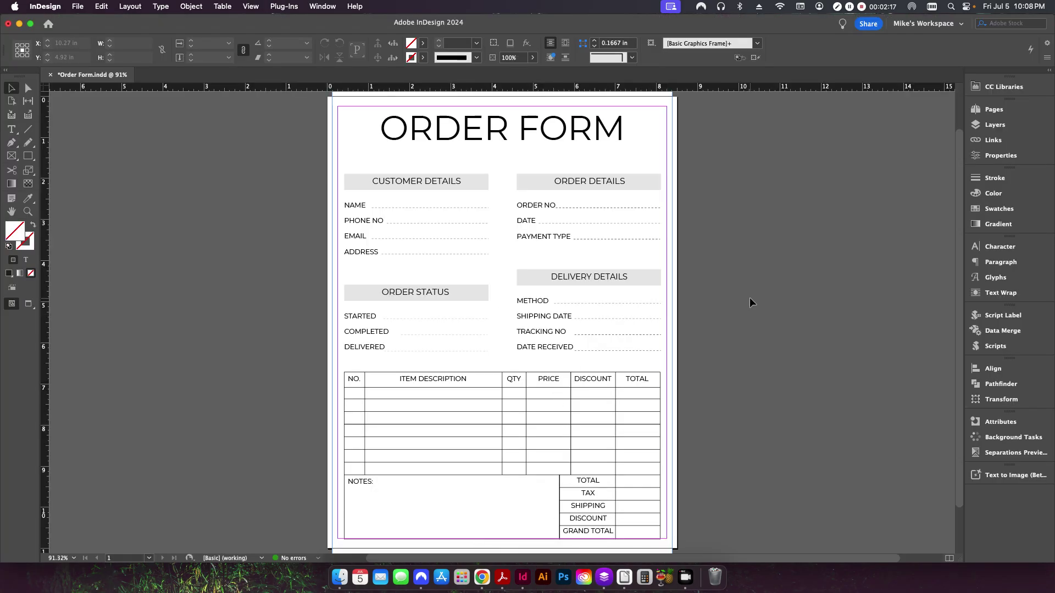
Open the Data Merge panel and load Numbers.csv as its data source
left_click(323, 6)
mouse_move(358, 347)
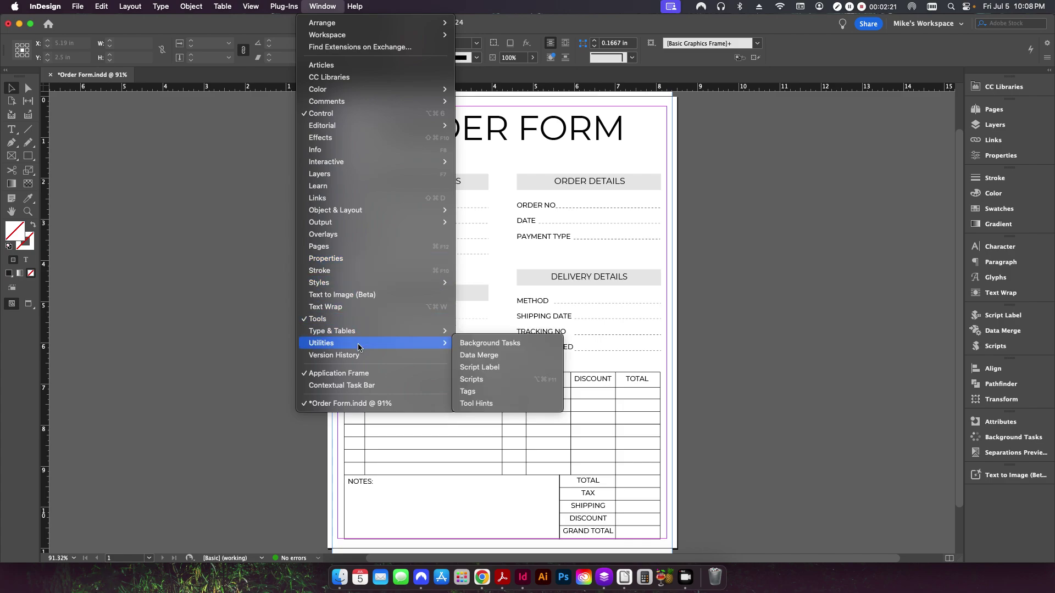
left_click(470, 356)
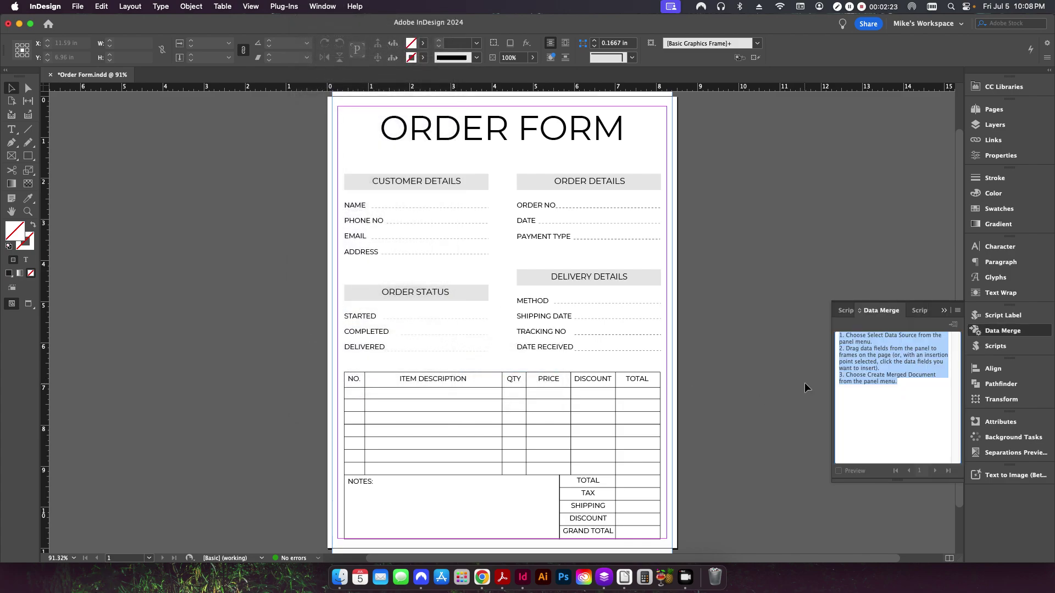
left_click(957, 310)
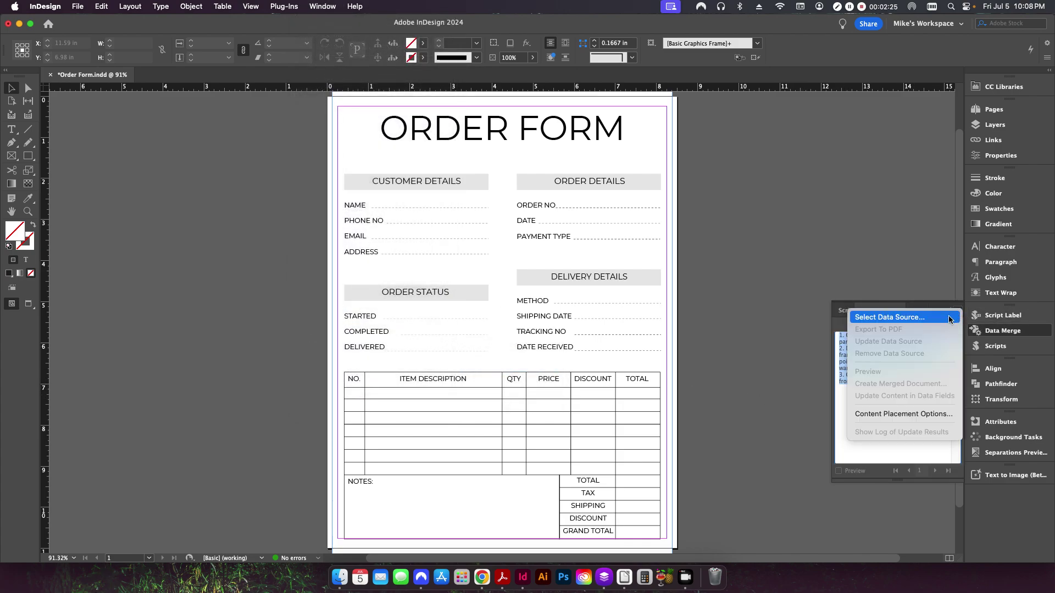
left_click(949, 319)
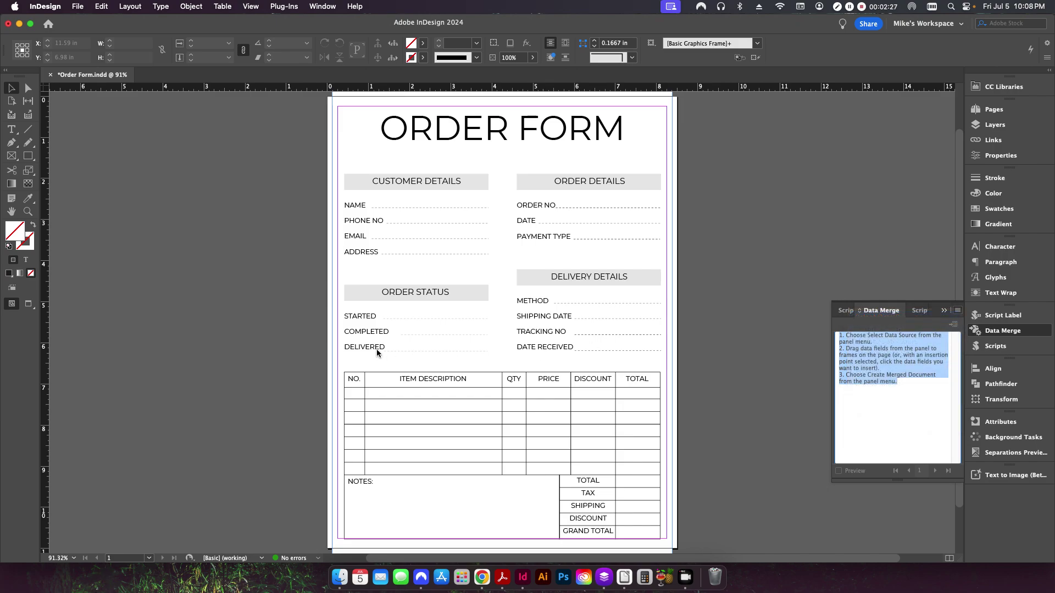
left_click(420, 173)
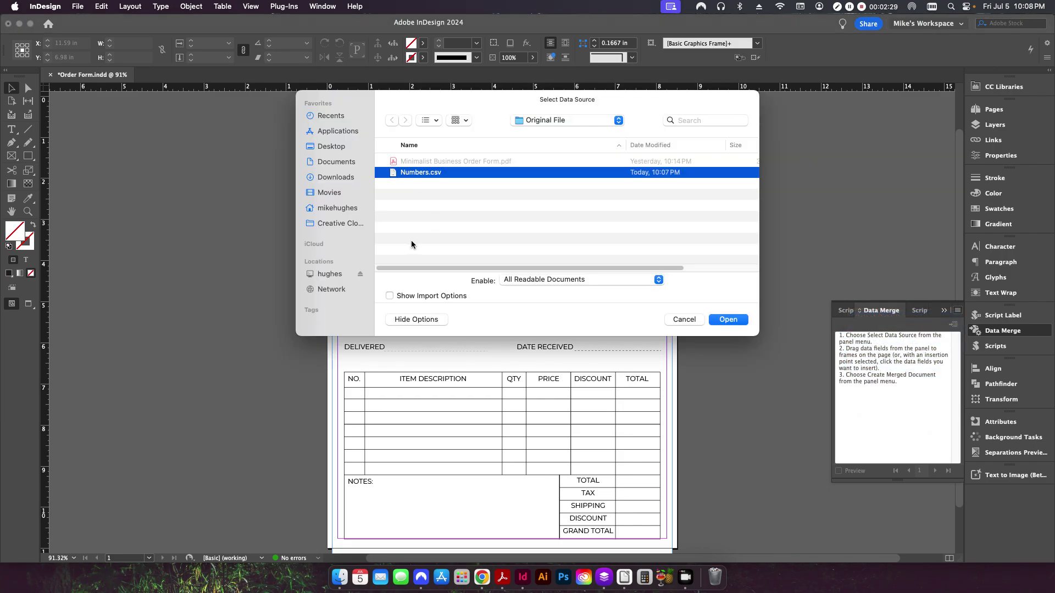
left_click(719, 321)
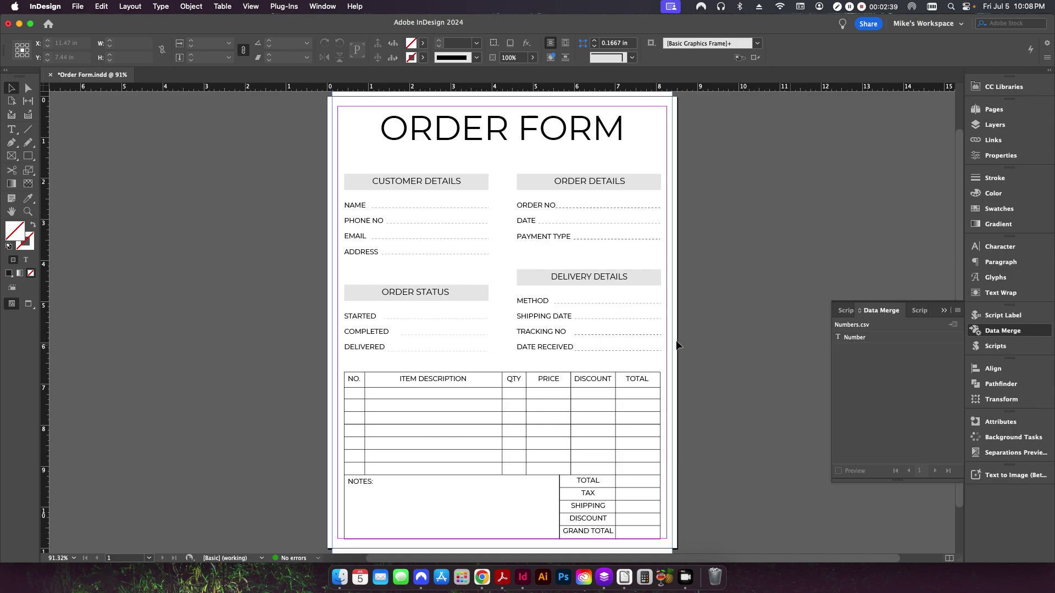
Draw a new text frame and insert the <<Number>> merge field into it
left_click(11, 130)
left_click_drag(284, 275, 575, 401)
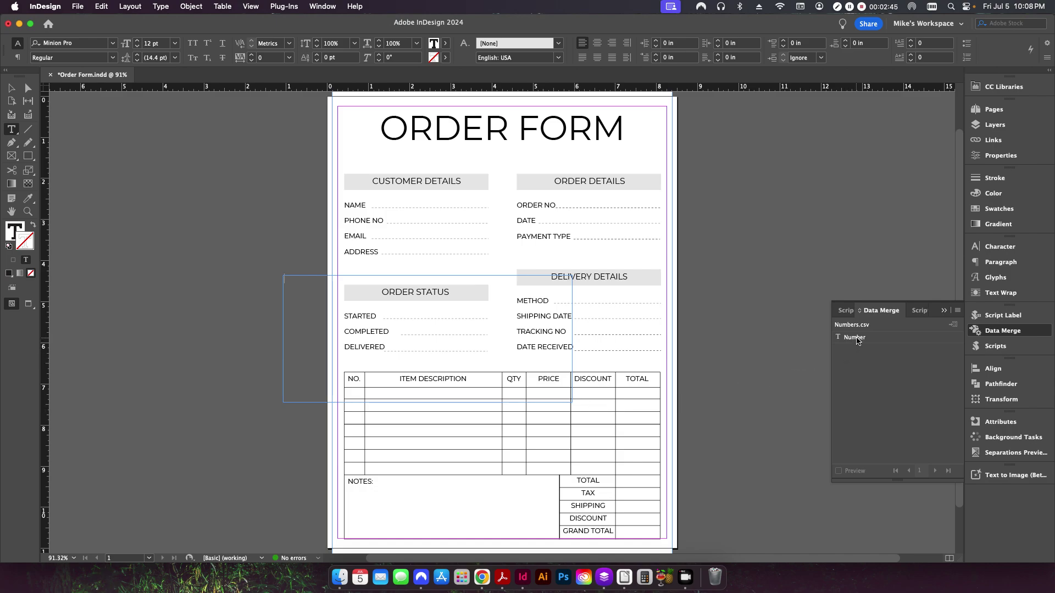
left_click(855, 337)
Style the <<Number>> placeholder 18 pt Helvetica Bold and move its frame onto the form
left_click_drag(330, 279, 228, 279)
left_click(175, 43)
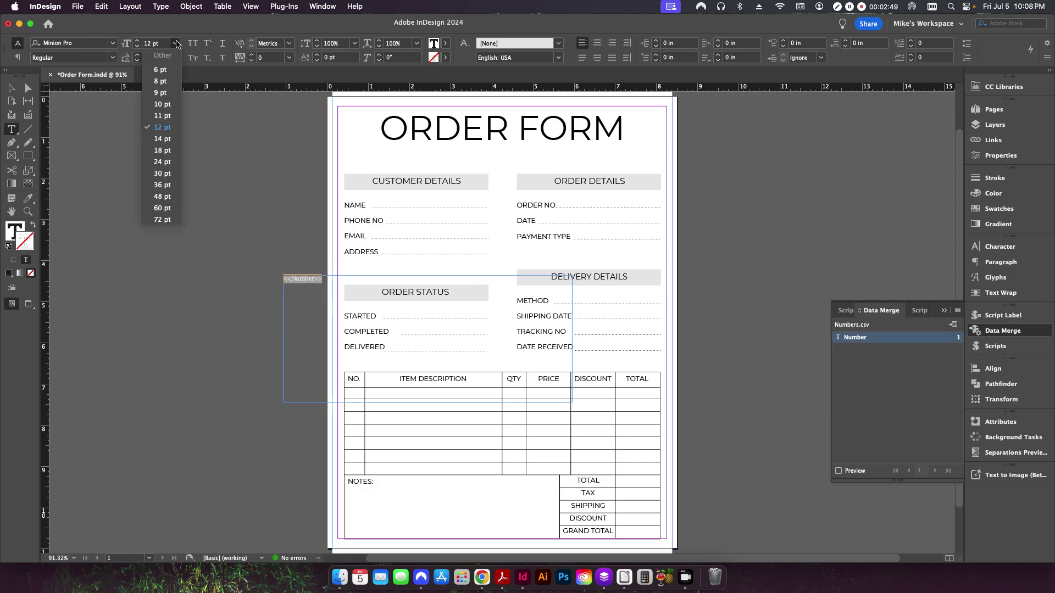
left_click(162, 150)
left_click(112, 43)
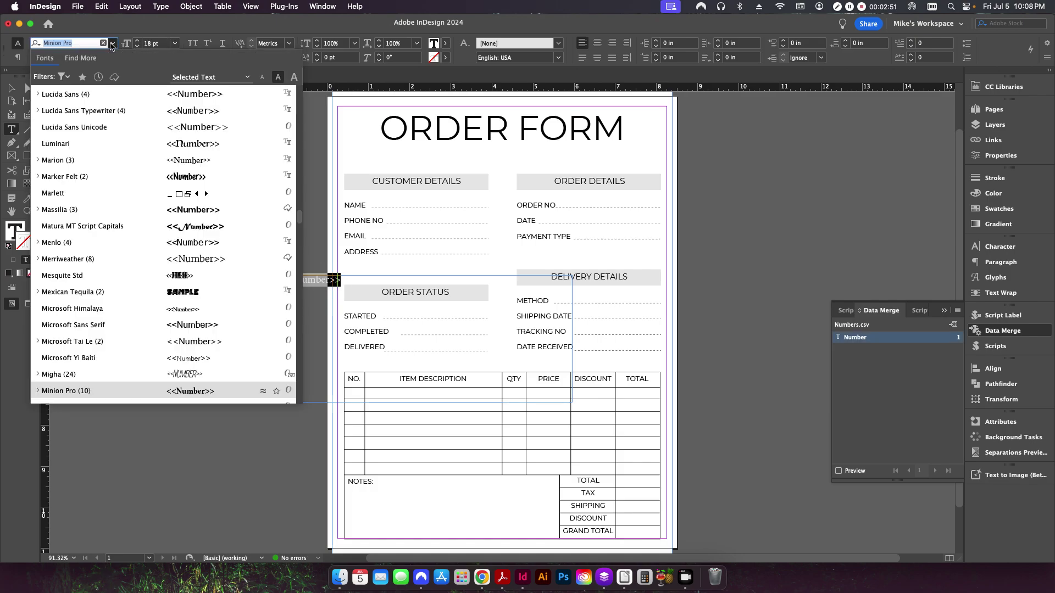
type("hel")
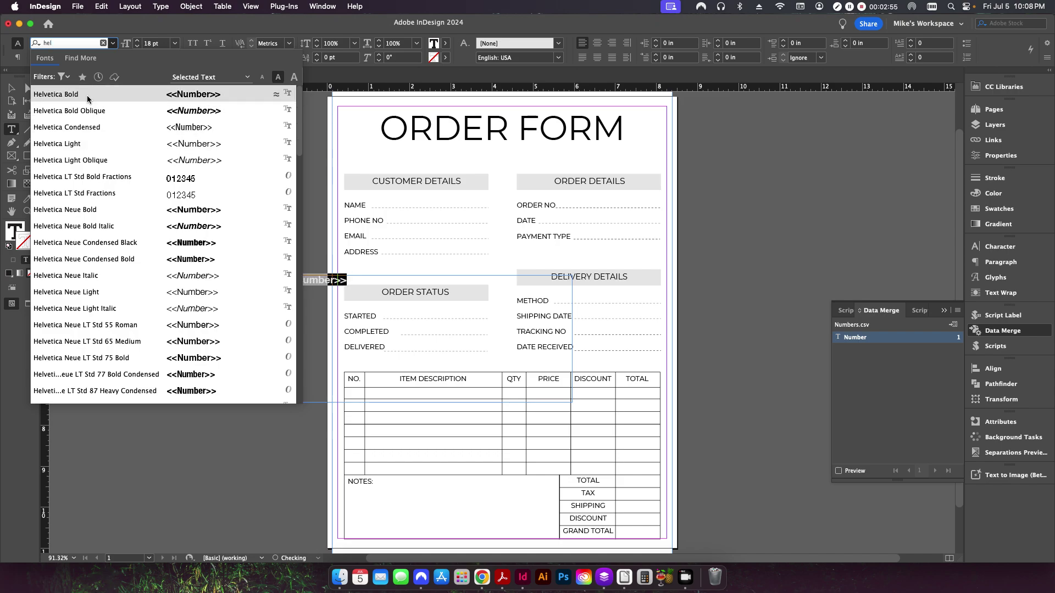
left_click(38, 94)
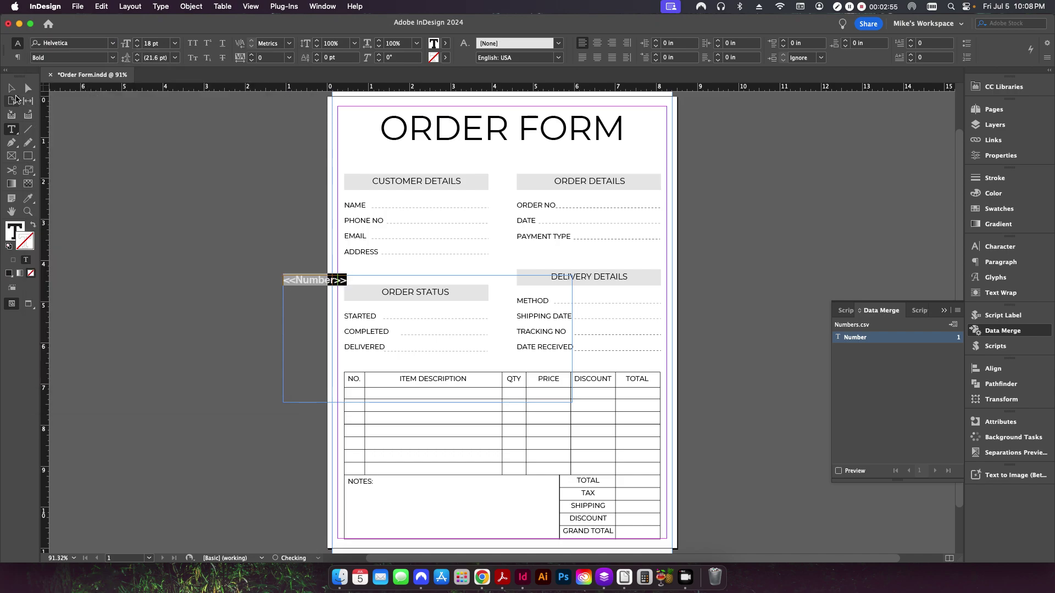
key("Escape")
left_click_drag(313, 282, 542, 249)
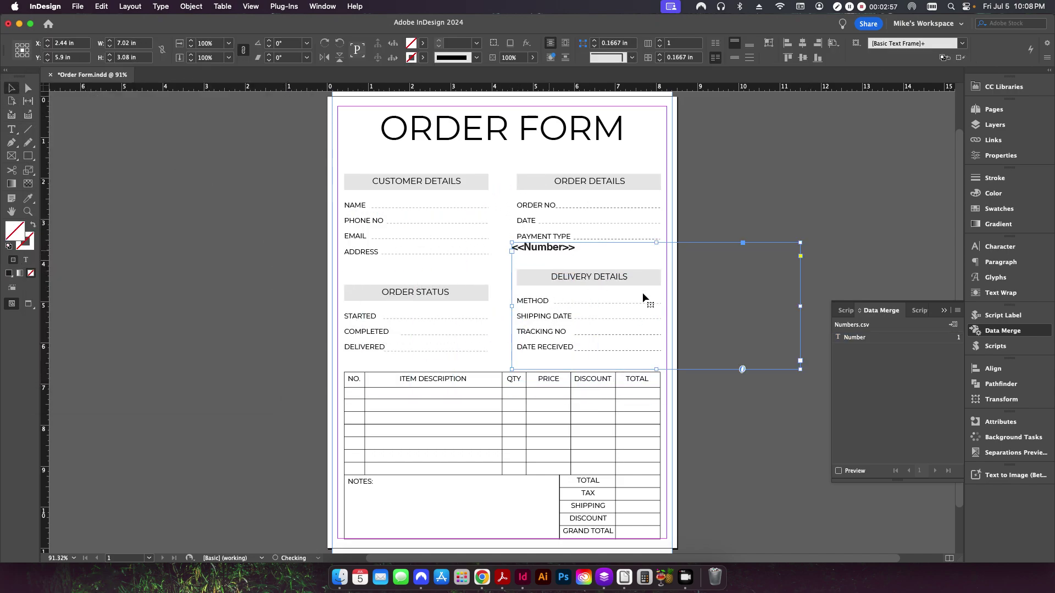
Place the <<Number>> frame on the ORDER NO. line, resized to about 2.475 × 0.38 in
left_click_drag(801, 368, 640, 285)
left_click(542, 250)
left_click_drag(541, 250, 588, 201)
left_click(585, 207)
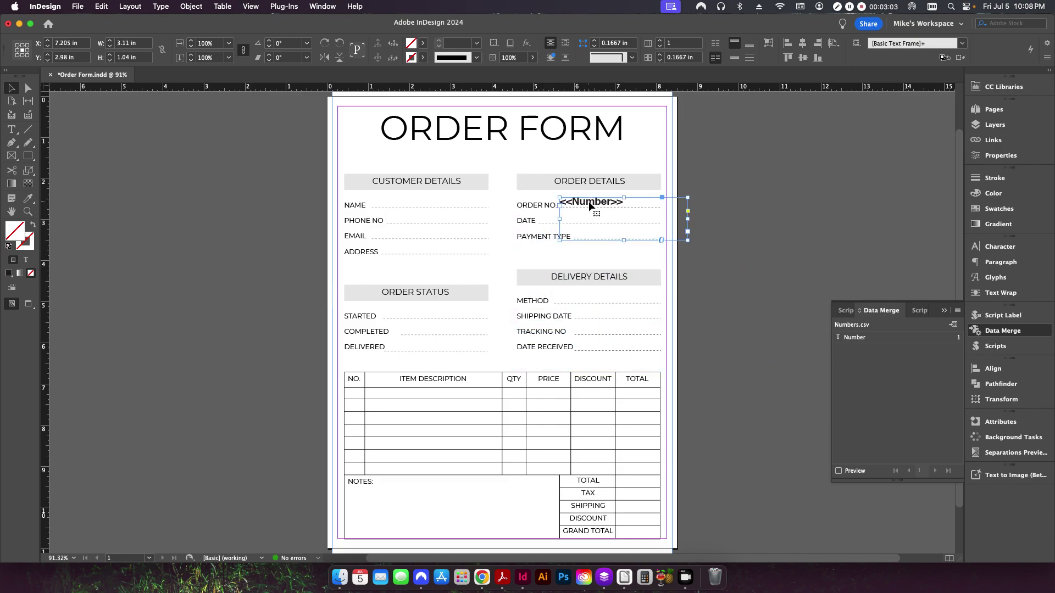
left_click_drag(684, 244, 662, 212)
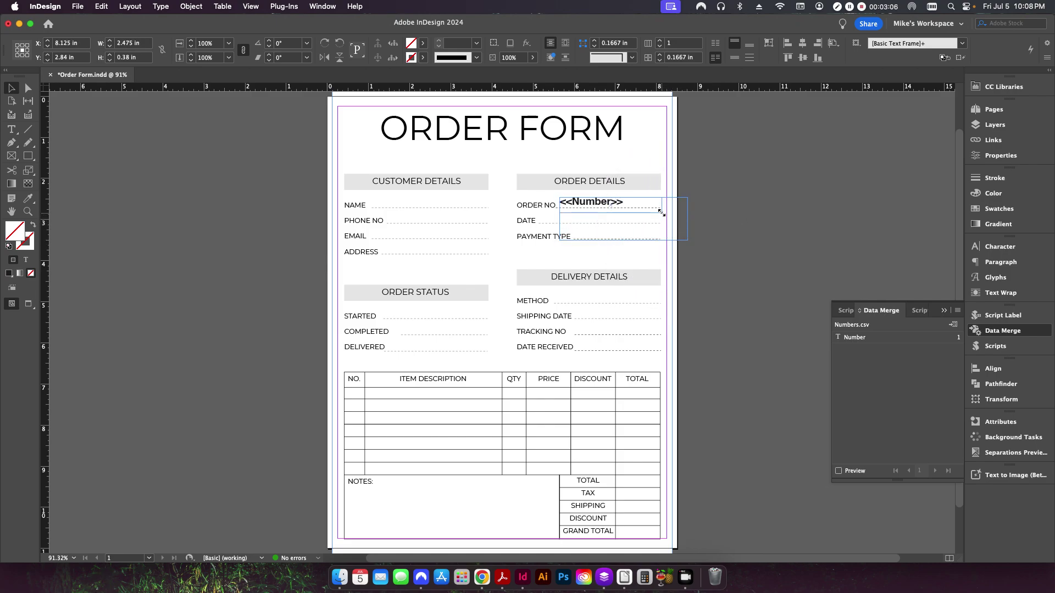
left_click(714, 239)
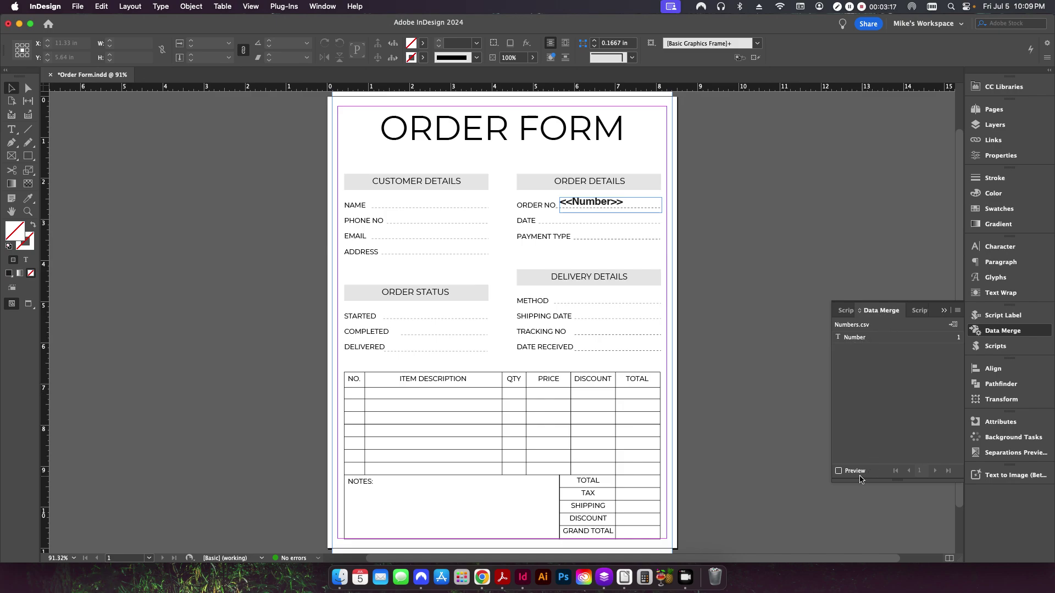
Preview the merge, stepping through records to 0500, then return to record 0001
left_click(839, 471)
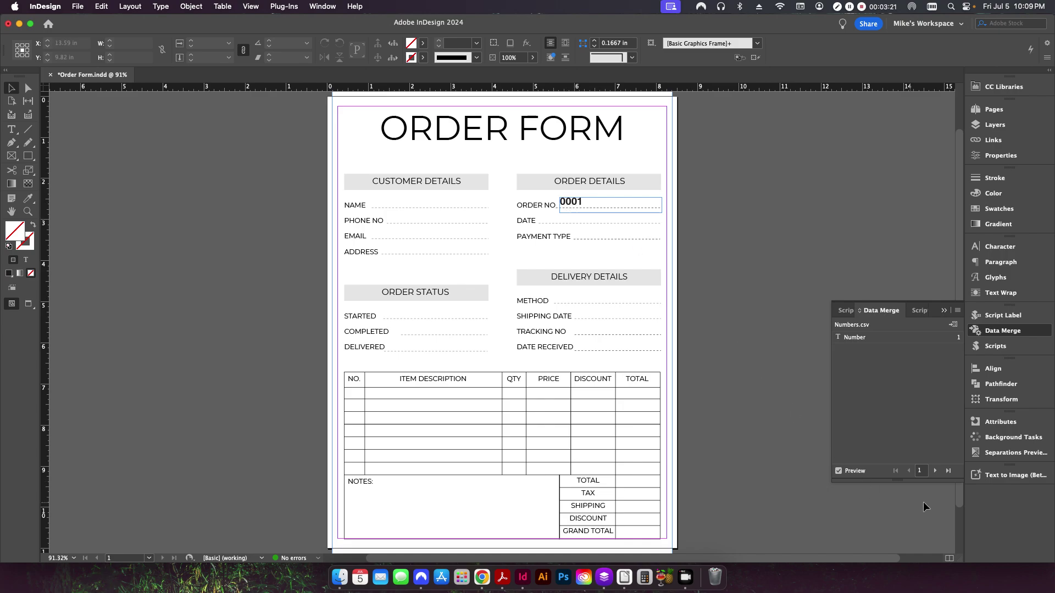
left_click(936, 471)
left_click(936, 471)
left_click(935, 471)
left_click(936, 471)
left_click(935, 471)
left_click(936, 471)
left_click(935, 471)
left_click(936, 471)
left_click(937, 472)
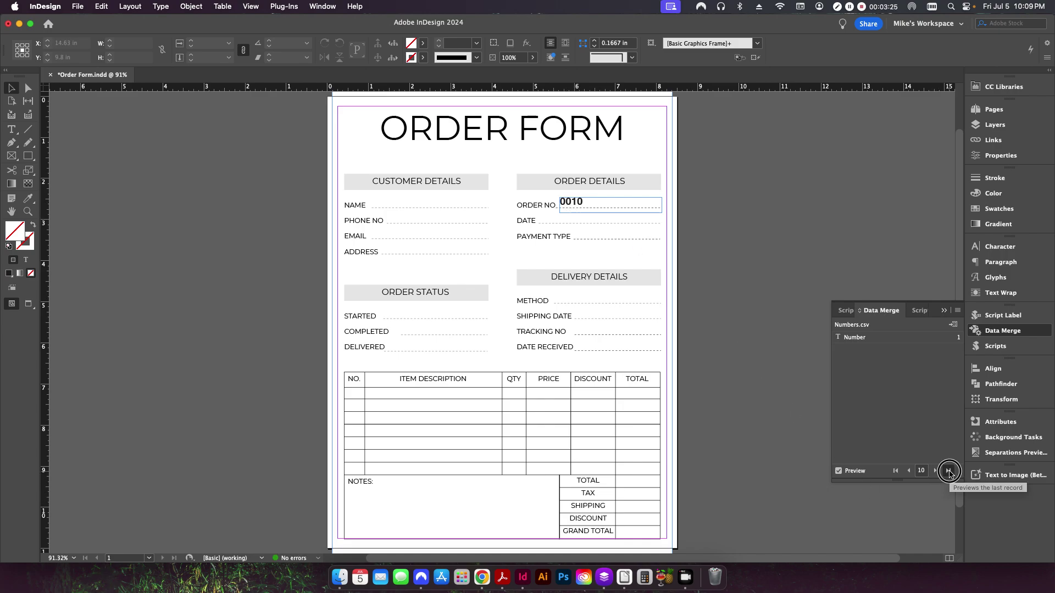
left_click(949, 470)
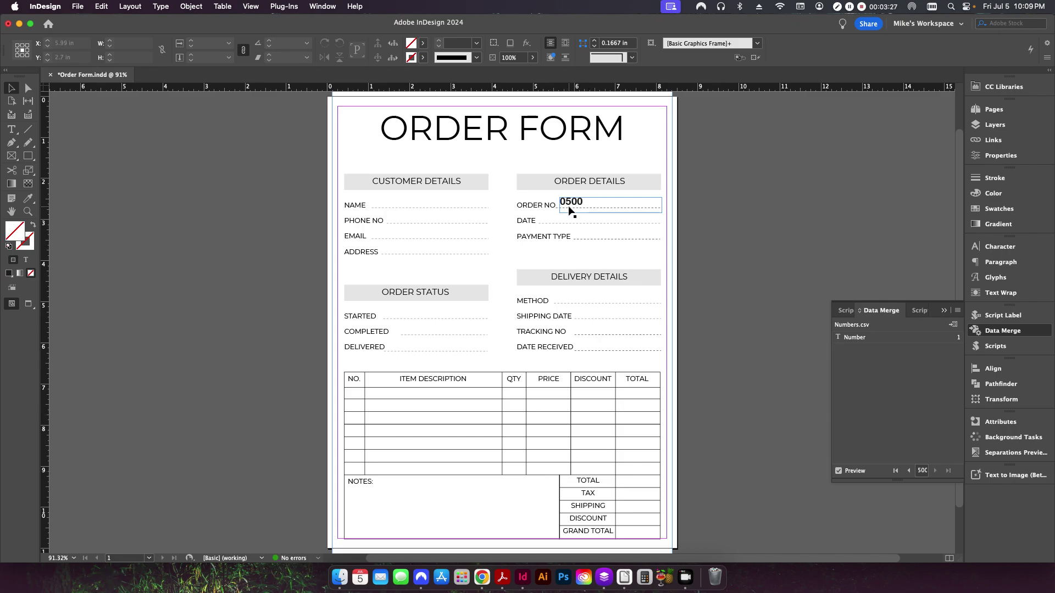
left_click(896, 470)
left_click(956, 311)
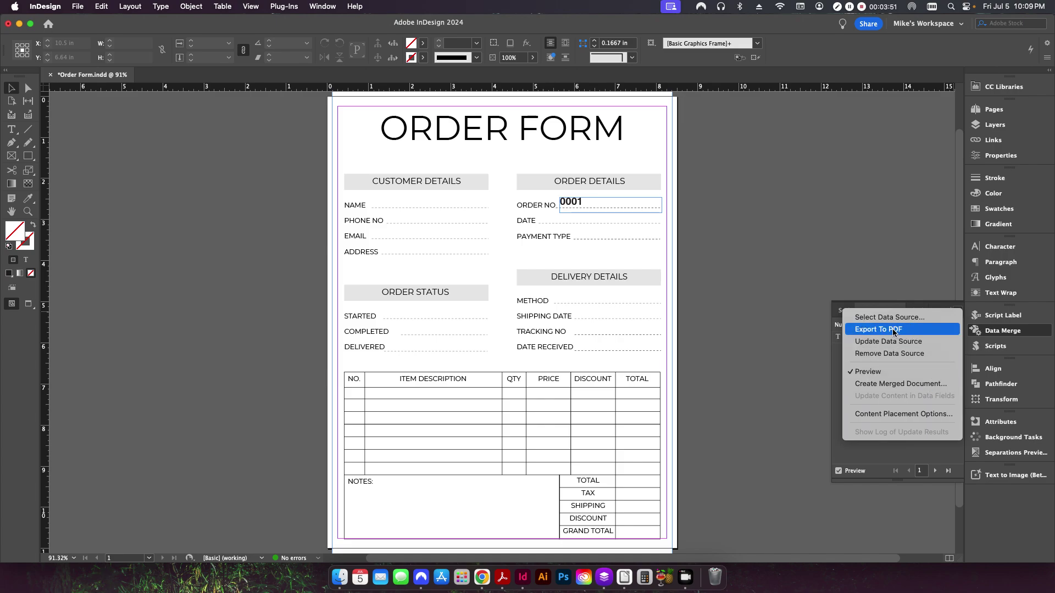
Export all merged records to PDF using the Press Quality preset
left_click(885, 383)
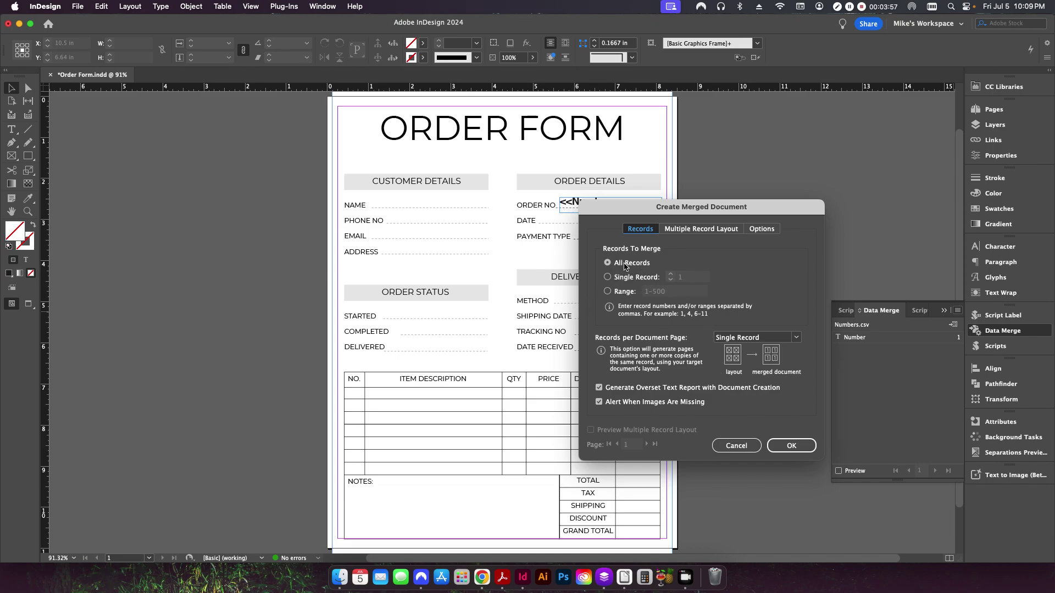
left_click(790, 445)
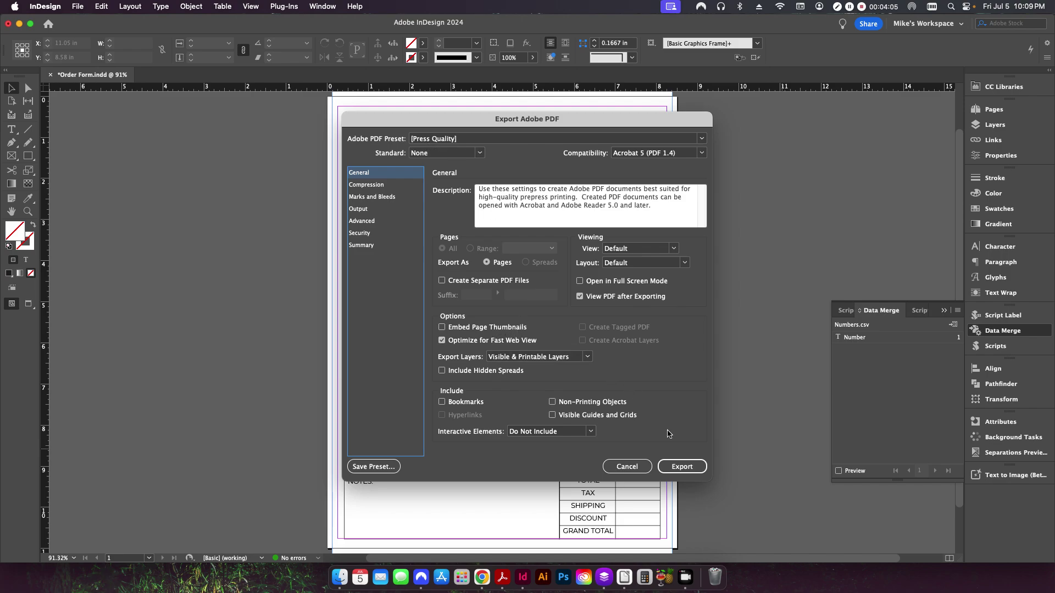
left_click(691, 472)
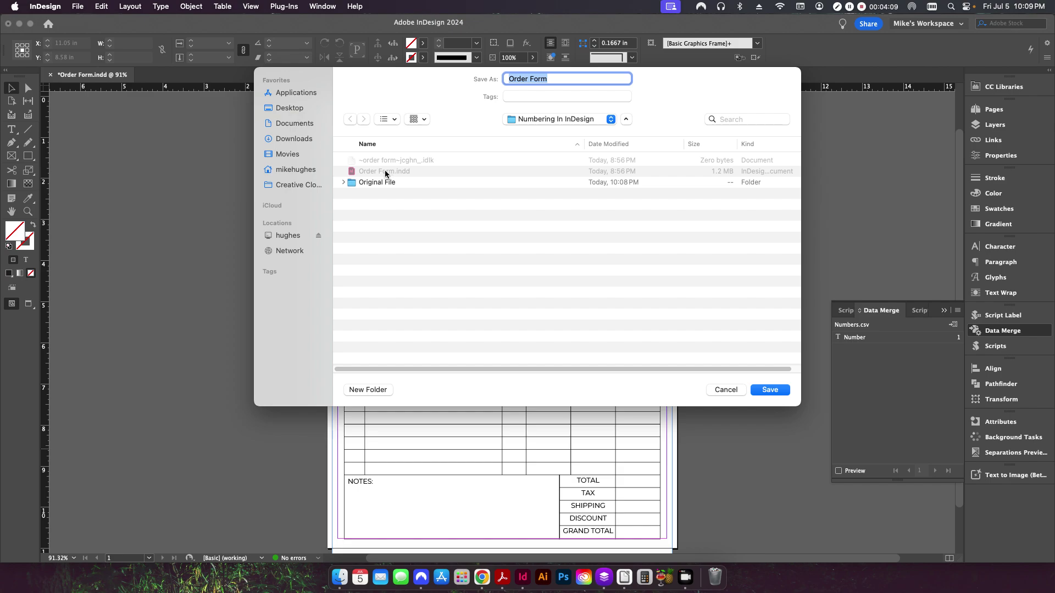
Save the 500-page merged PDF as Order Form and dismiss the overset text notice
left_click(770, 390)
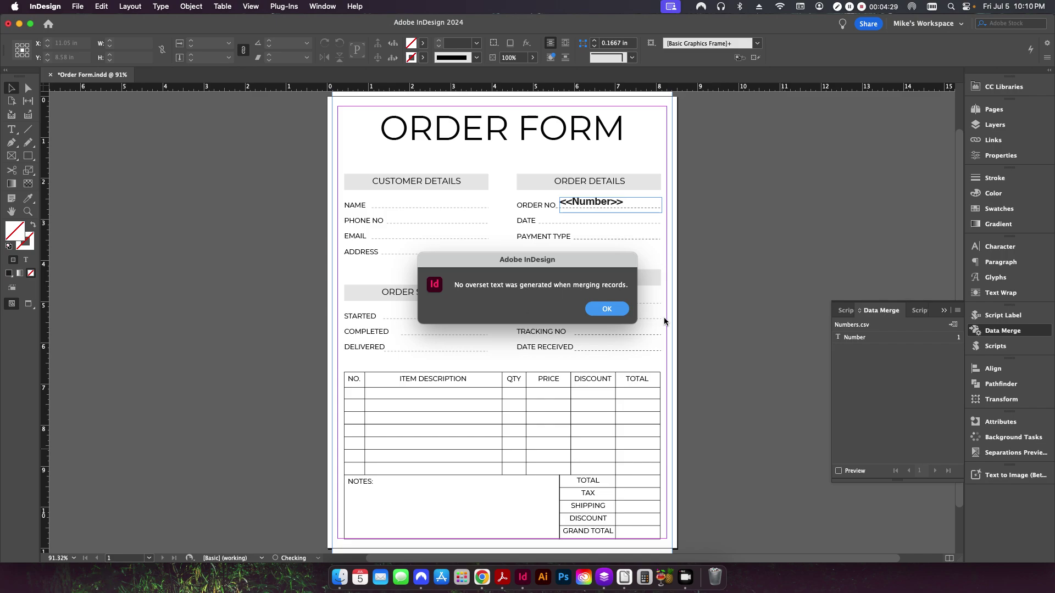
left_click(606, 309)
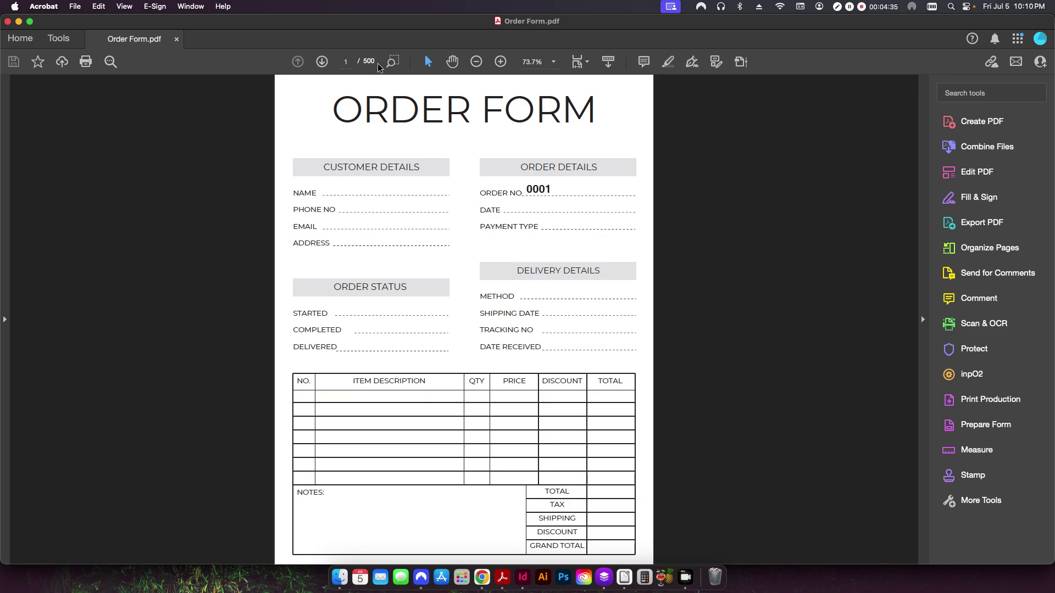
scroll(688, 228, "down", 15)
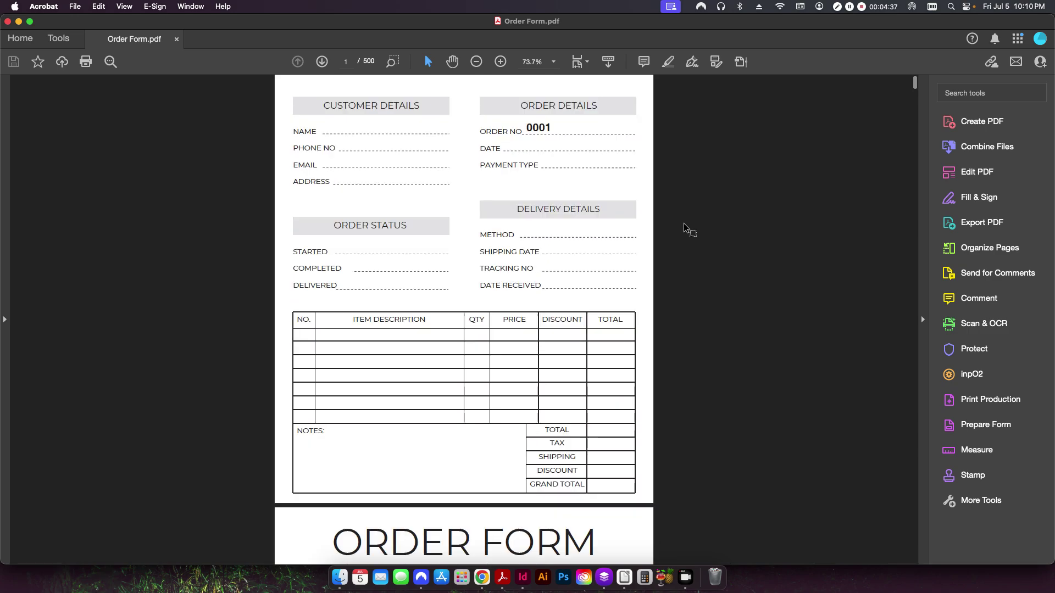
scroll(705, 276, "down", 20)
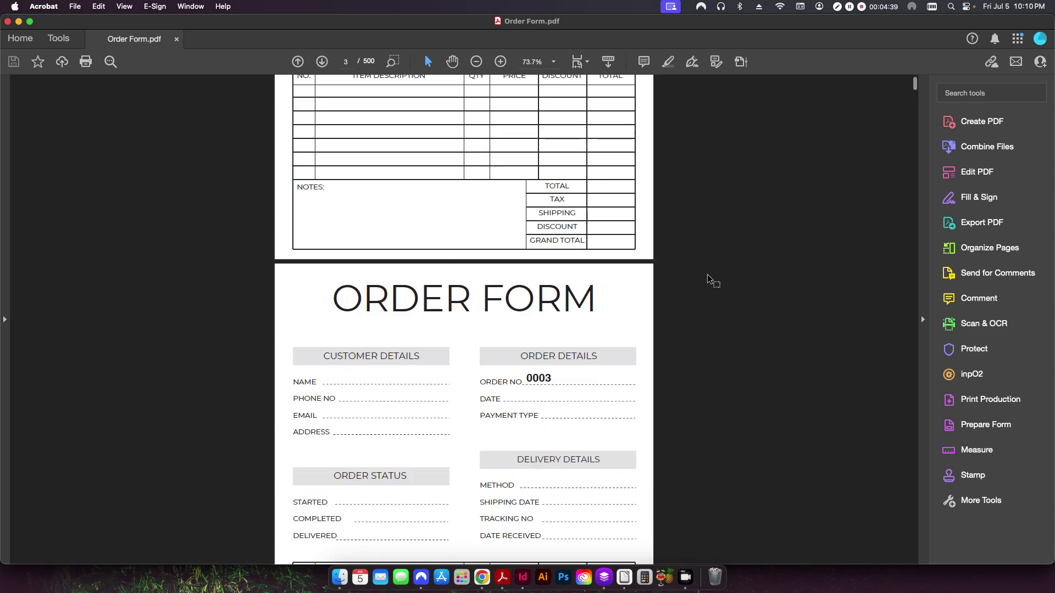
key("End")
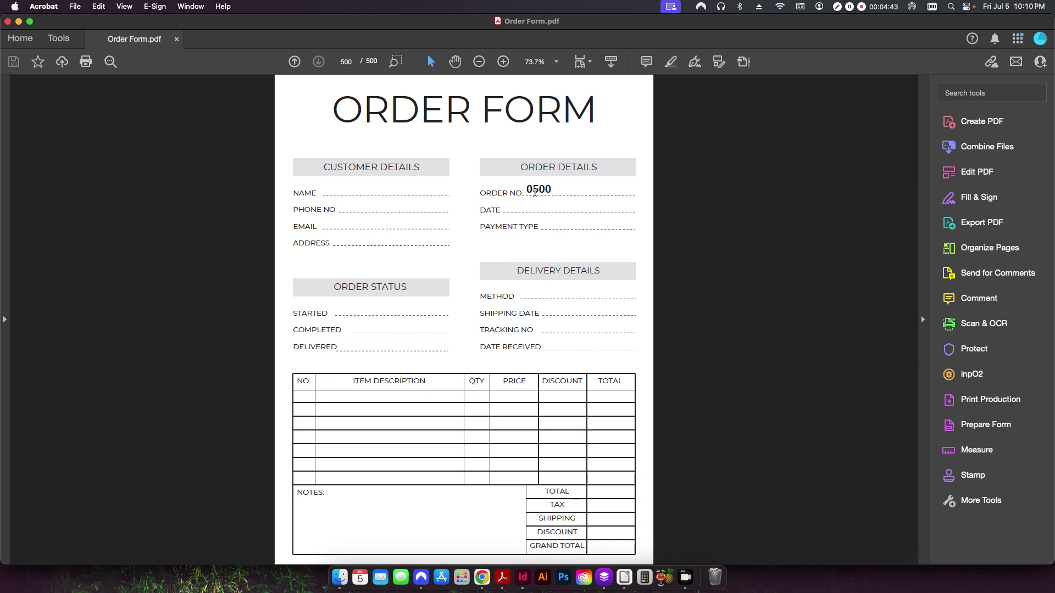
left_click_drag(528, 187, 549, 187)
left_click(721, 251)
key("Home")
key("super+p")
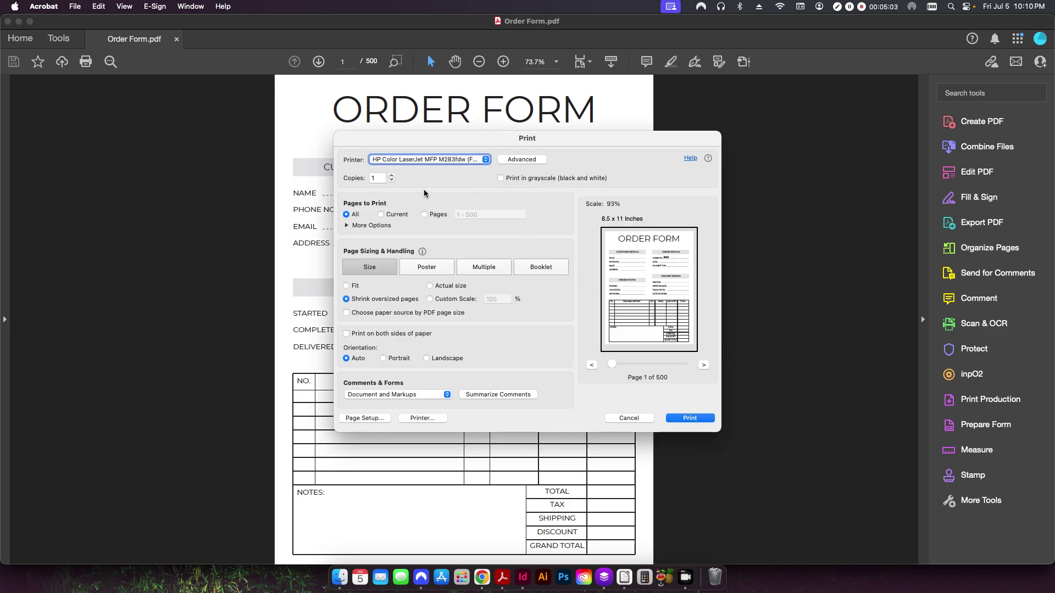
left_click(392, 176)
left_click(393, 177)
left_click(627, 419)
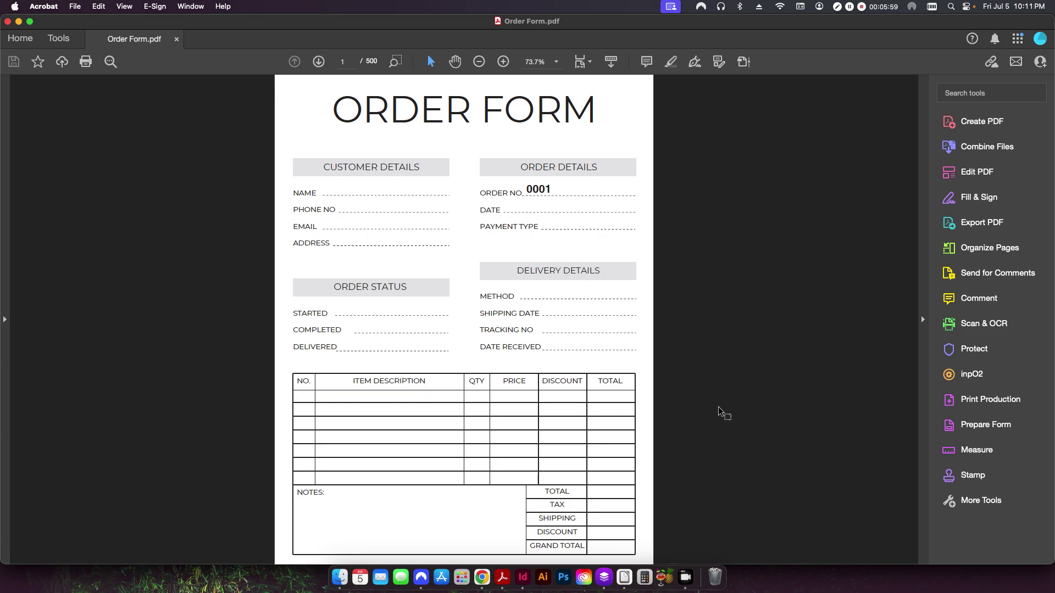
left_click(523, 577)
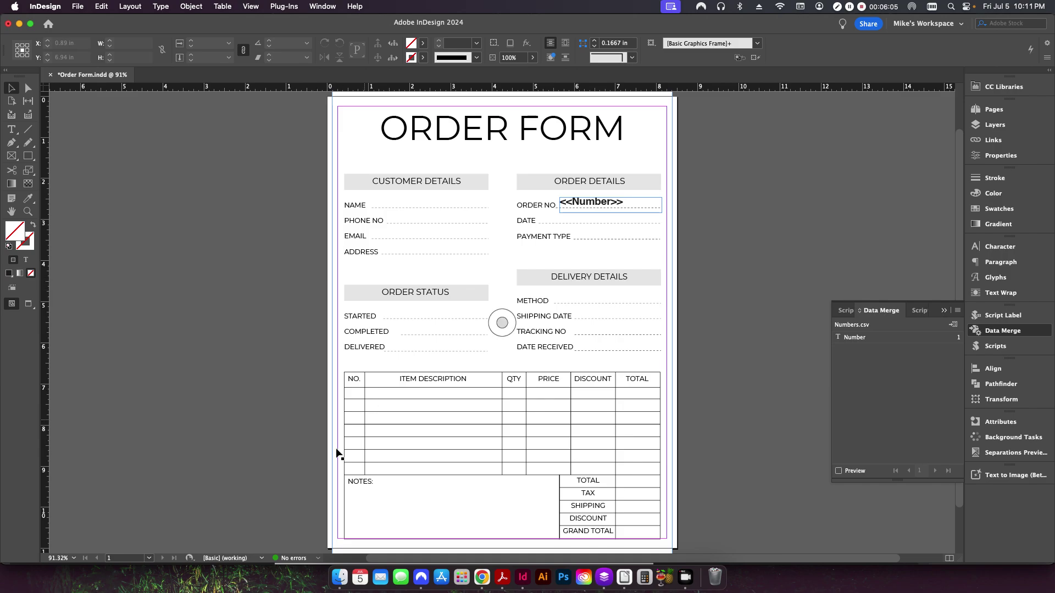
key("super+Tab")
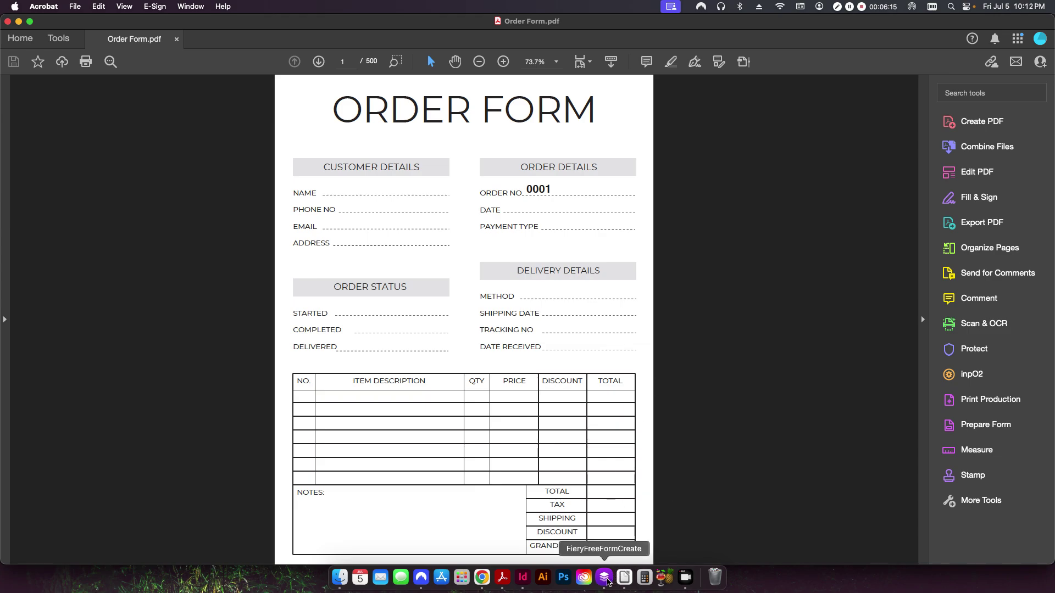
left_click(606, 579)
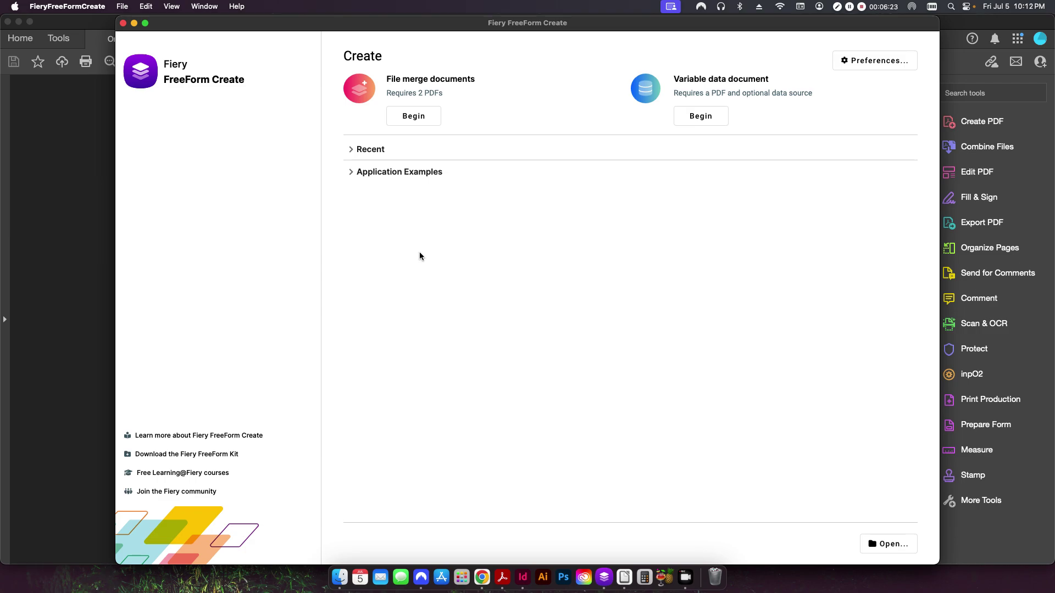
key("super+Tab")
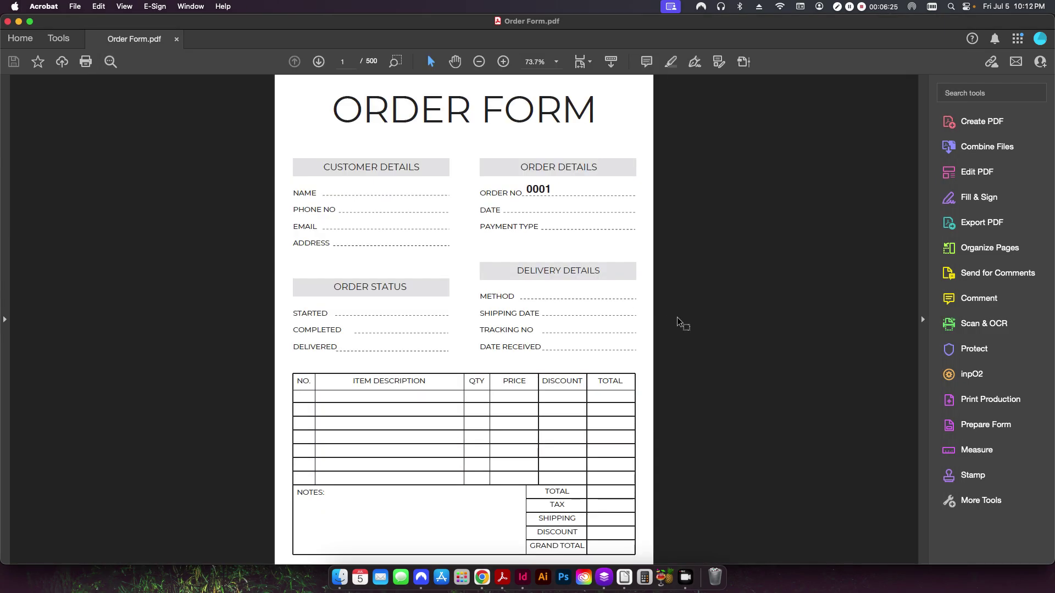